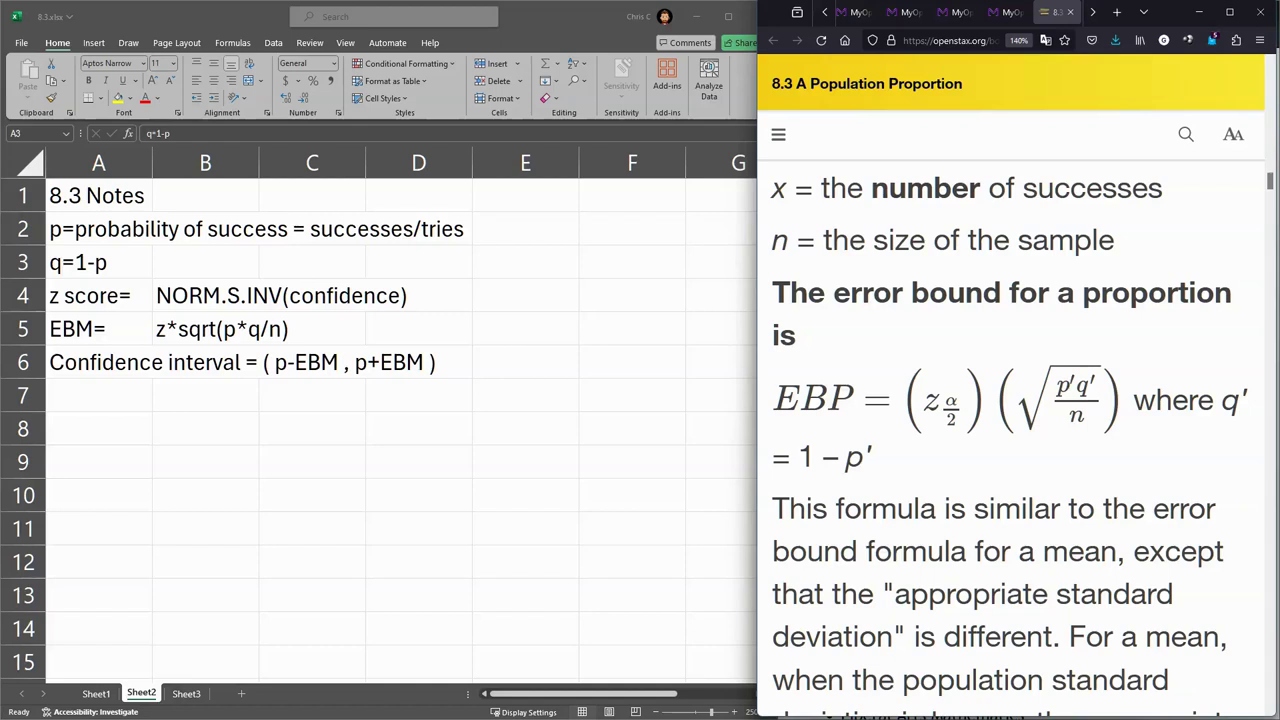
# Compare the probability-of-success note in the workbook with the OpenStax page.
pyautogui.scroll(-2, 640, 694)
pyautogui.click(65, 258)
pyautogui.click(65, 229)
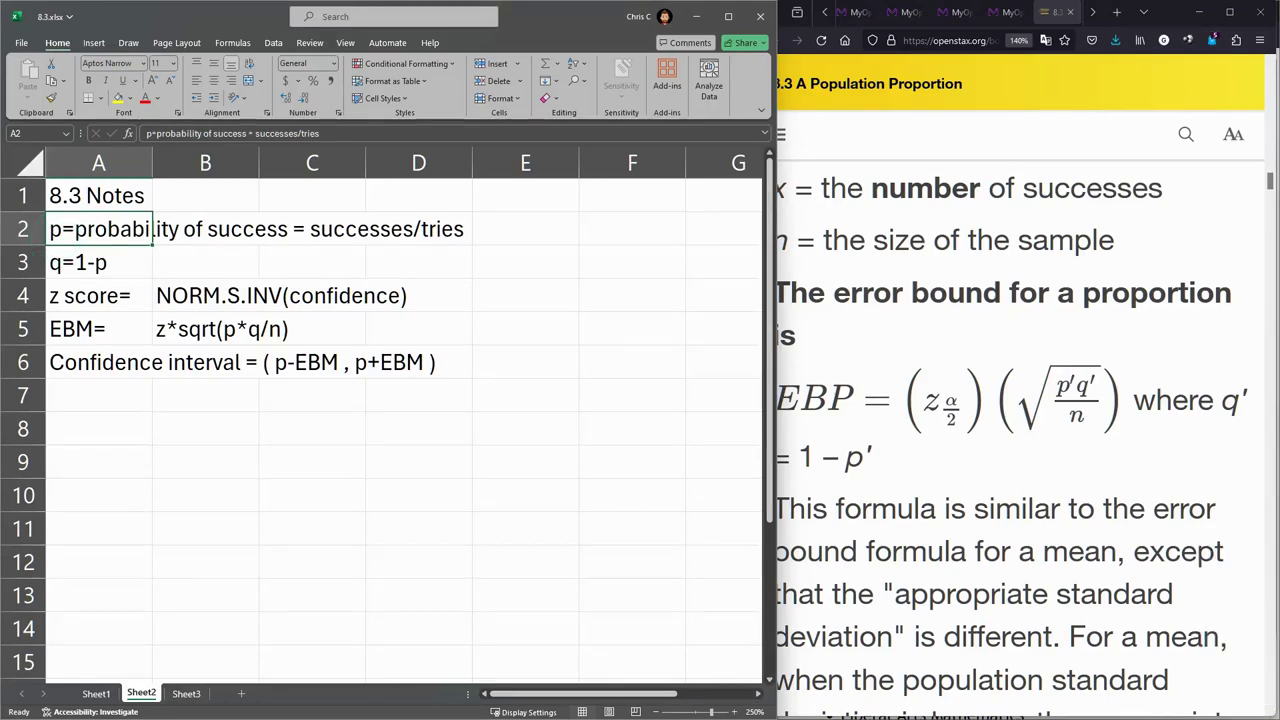
pyautogui.click(975, 294)
pyautogui.scroll(6, 975, 294)
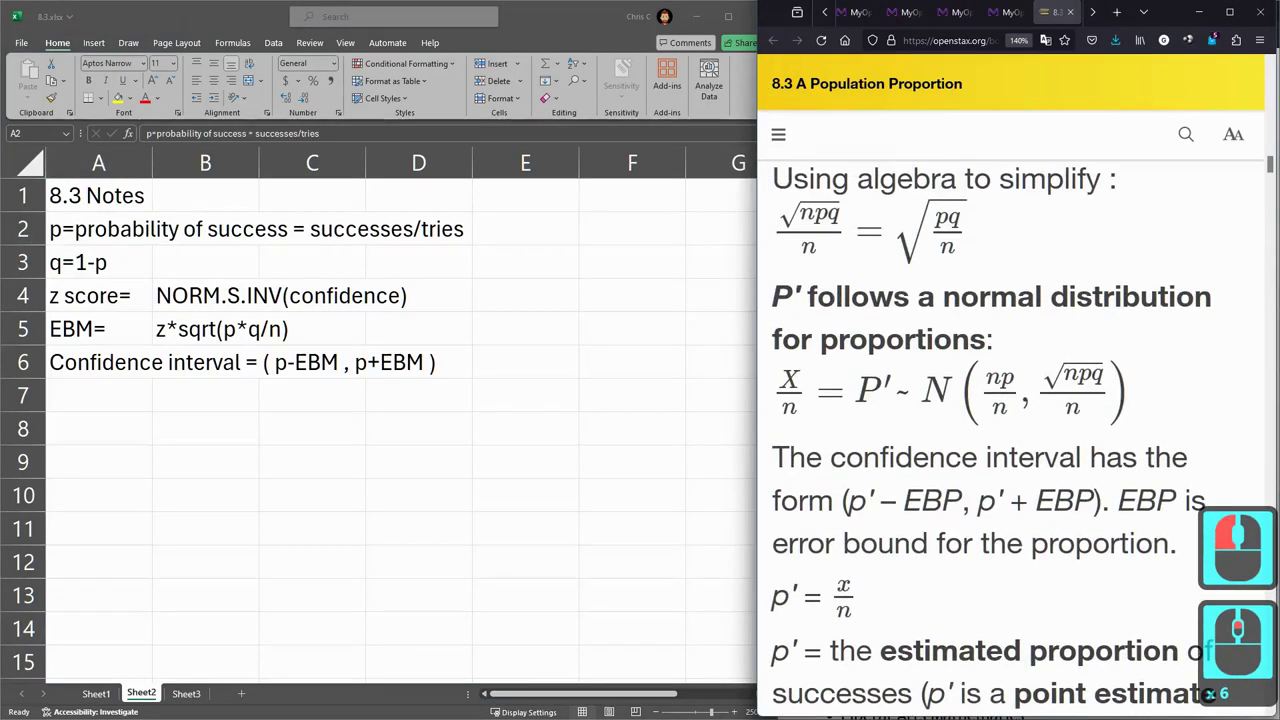
pyautogui.scroll(2, 868, 497)
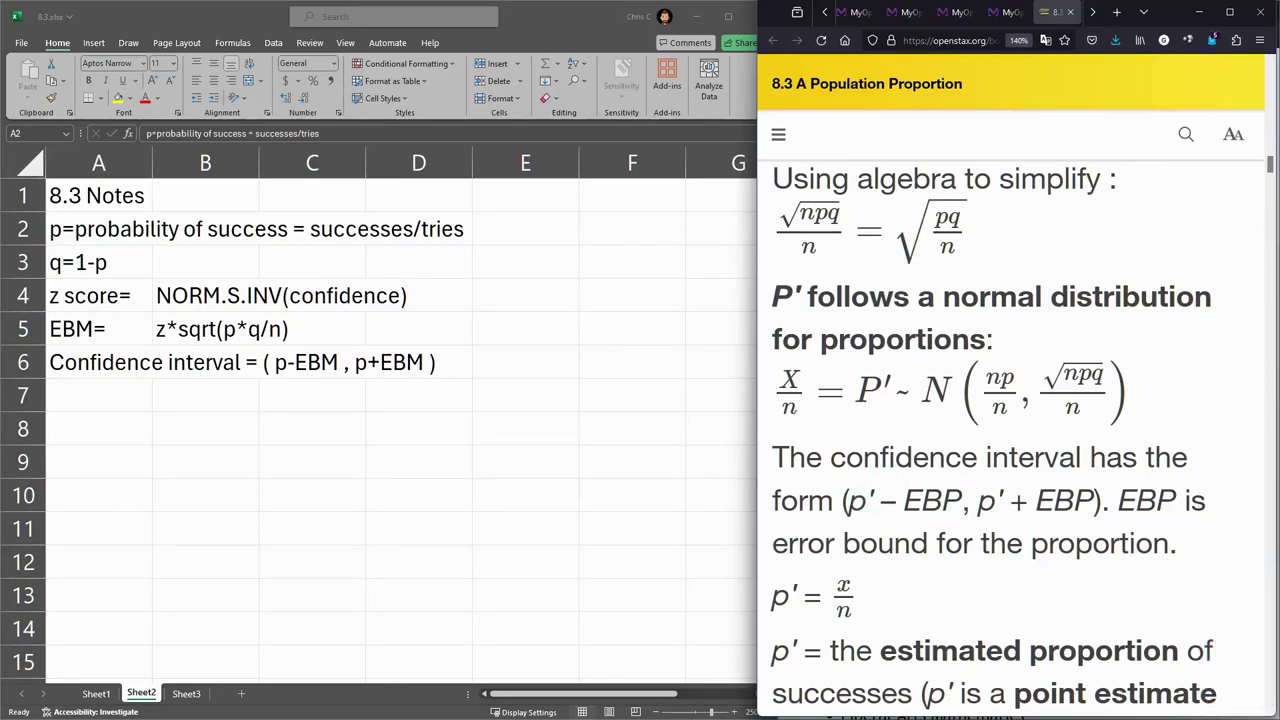
pyautogui.scroll(-1, 1020, 440)
pyautogui.scroll(-2, 1020, 440)
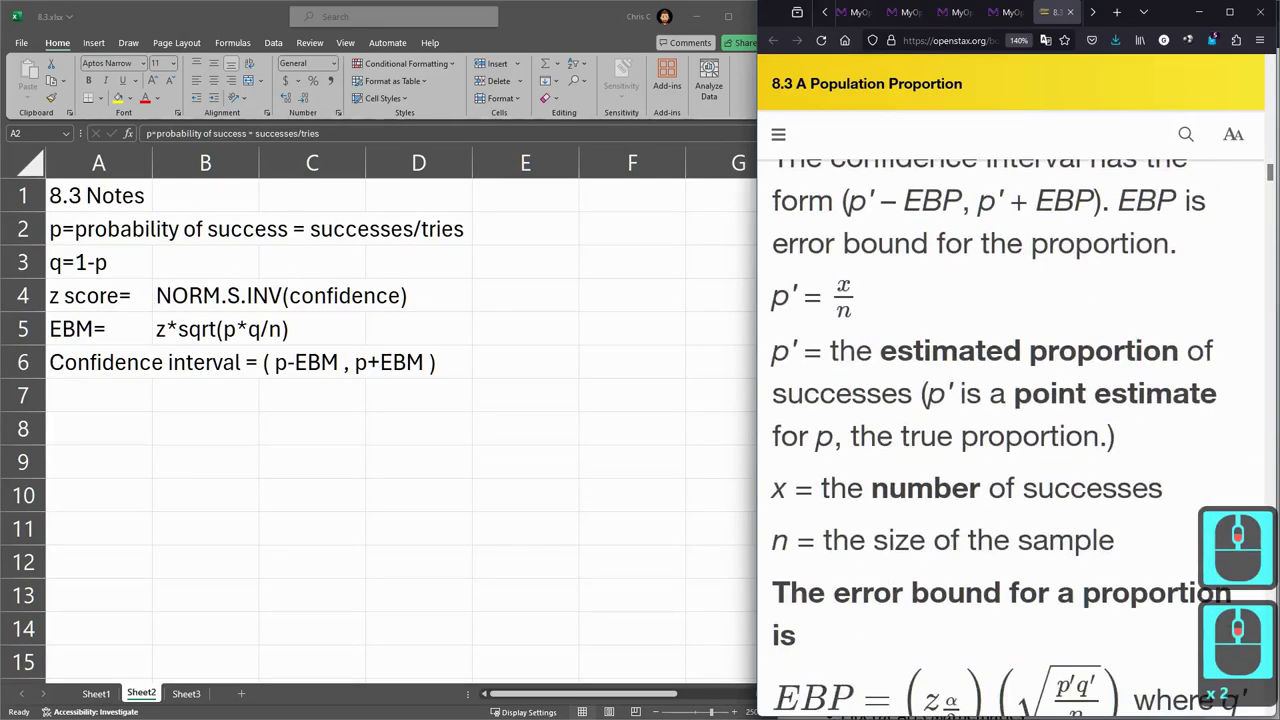
pyautogui.scroll(-3, 1010, 440)
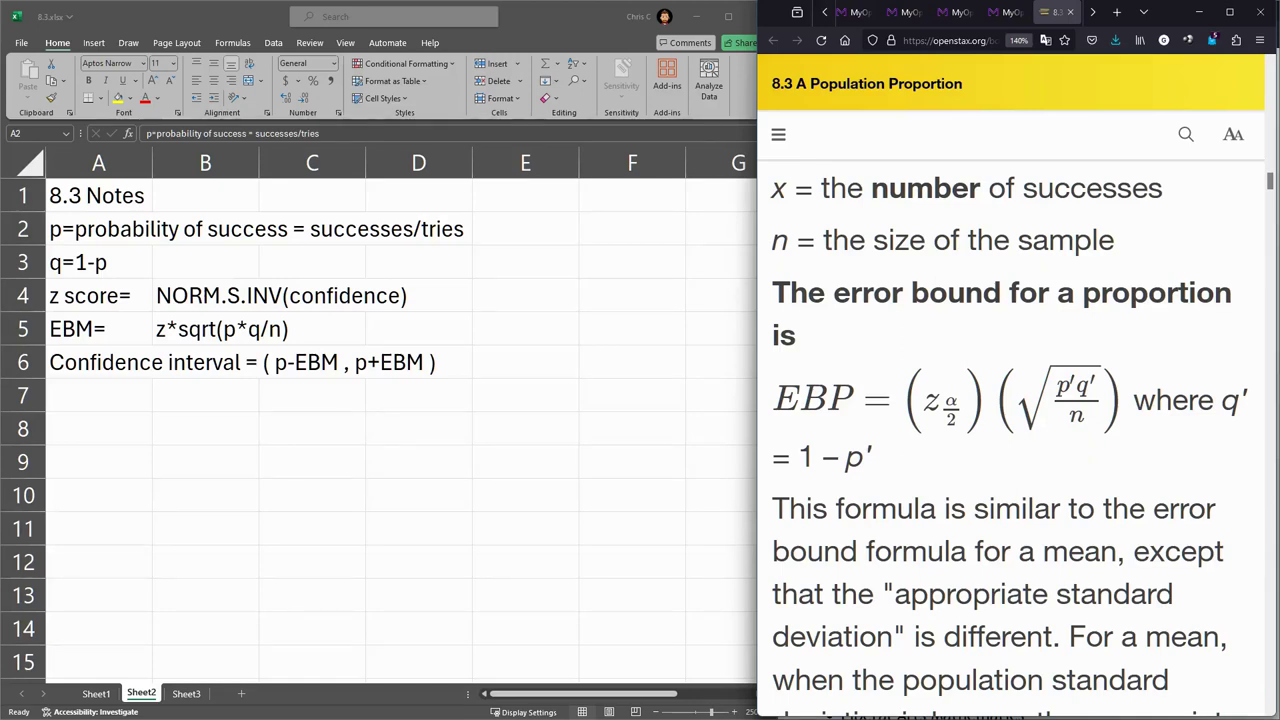
# Relate the EBM formula in B5 to its z α/2 and √(p′q′/n) terms on OpenStax.
pyautogui.click(75, 330)
pyautogui.click(75, 330)
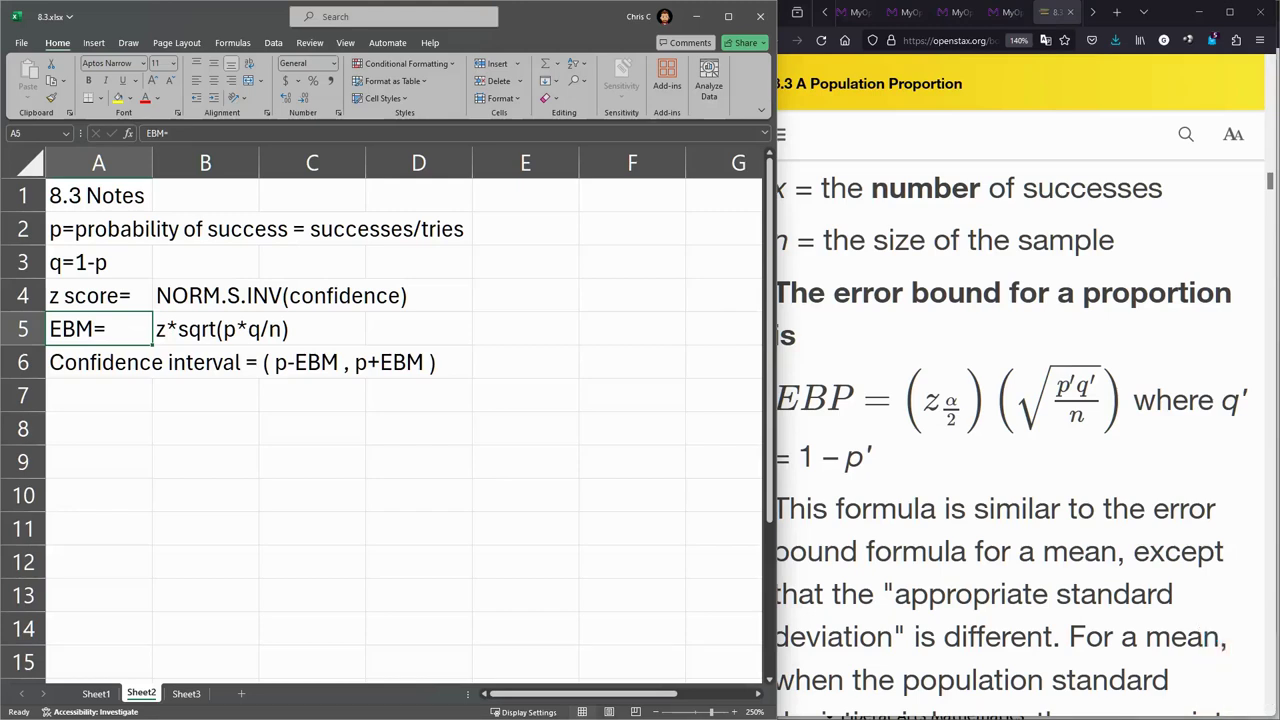
pyautogui.click(162, 334)
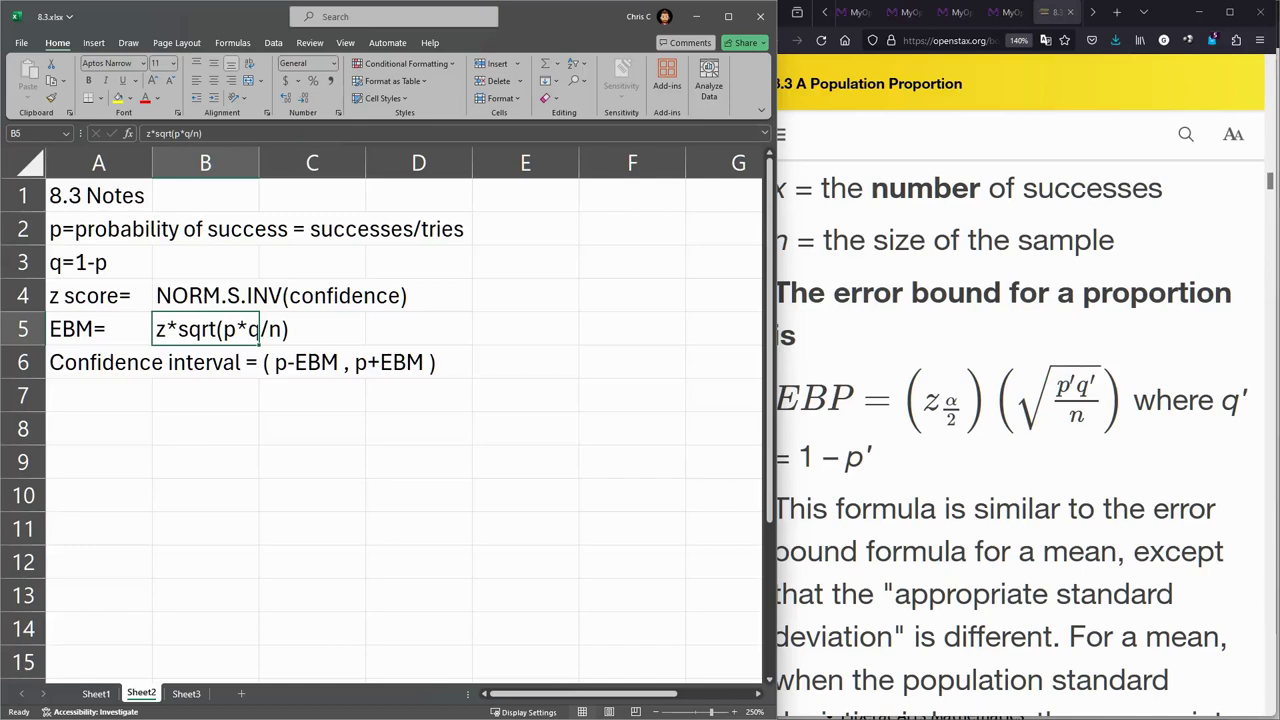
pyautogui.click(848, 394)
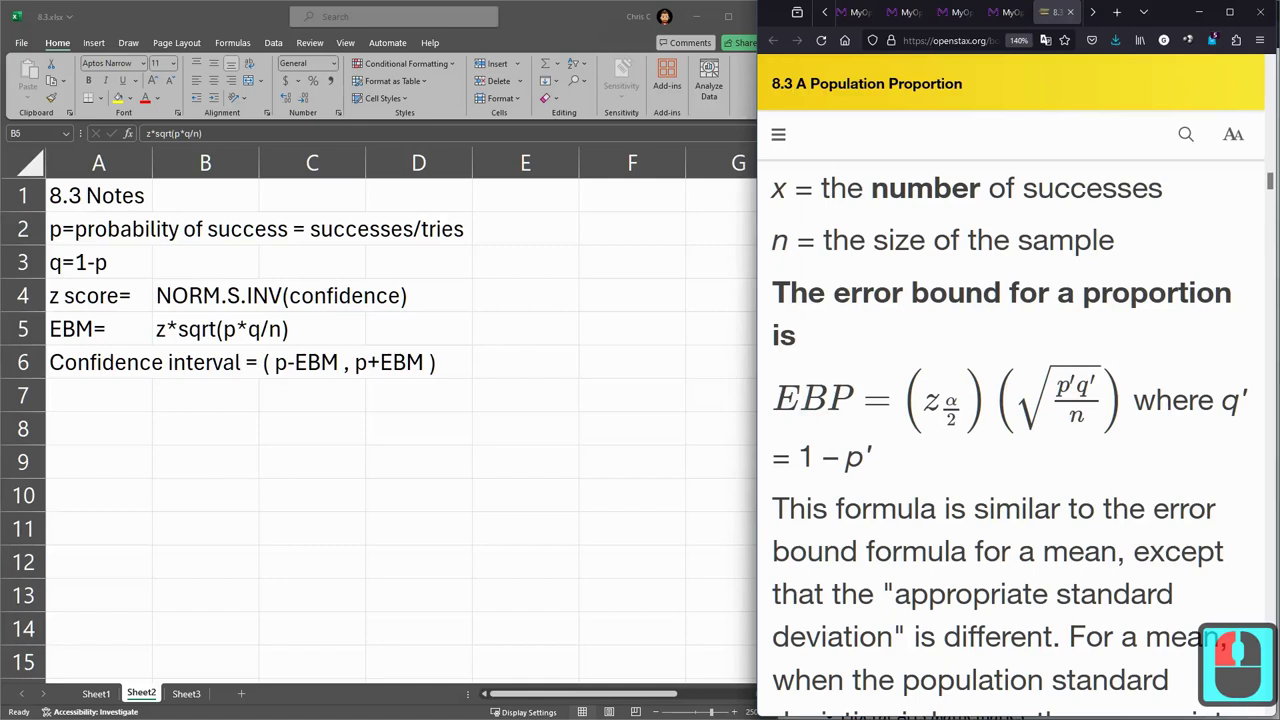
pyautogui.click(940, 402)
pyautogui.click(940, 402)
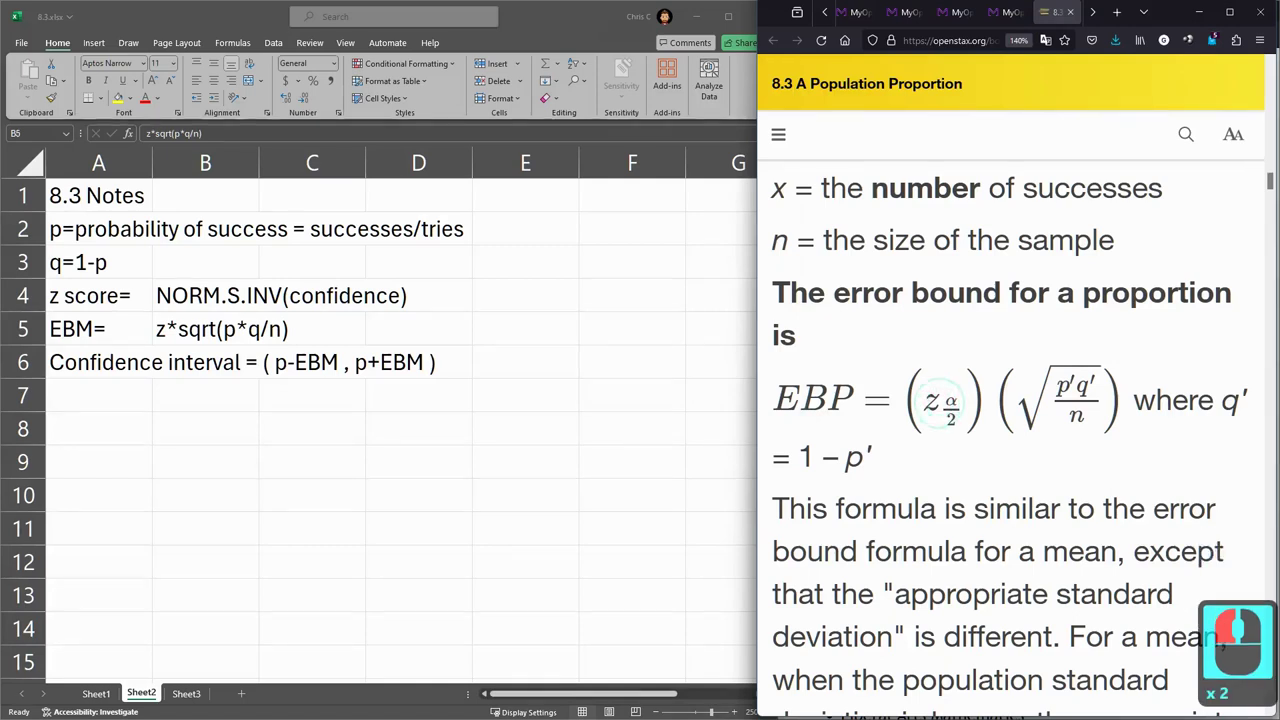
pyautogui.click(1048, 394)
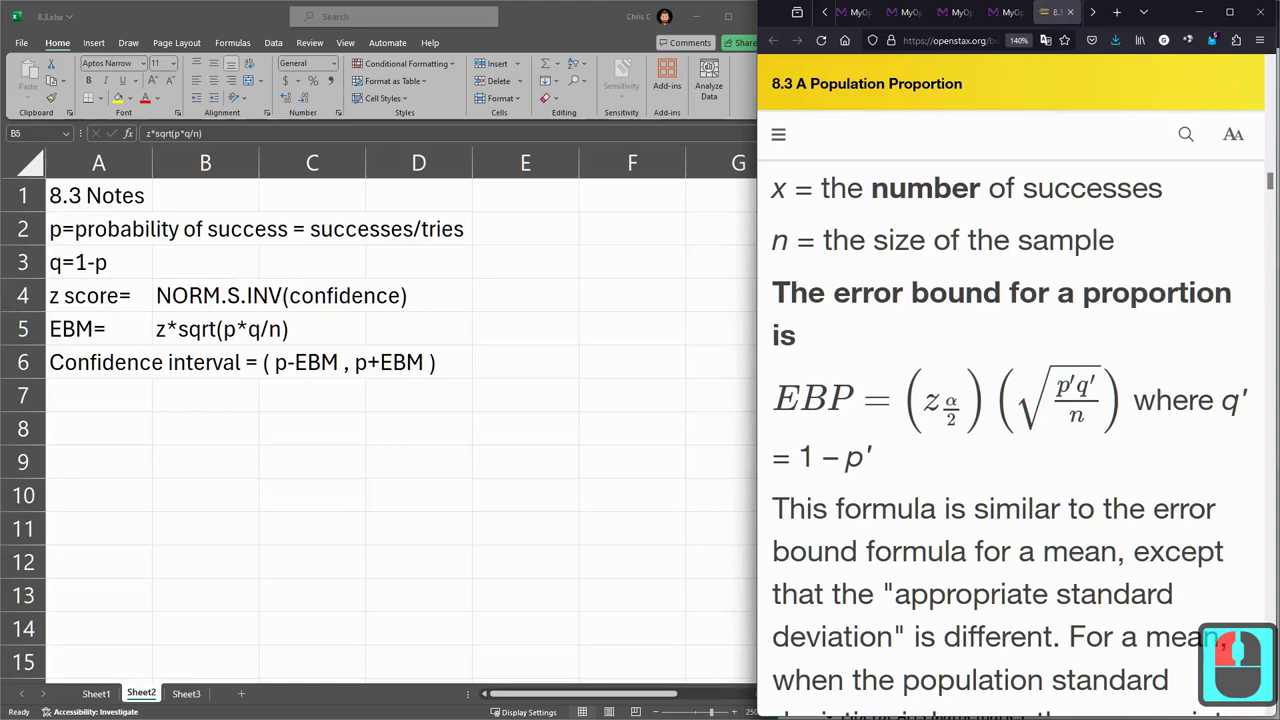
pyautogui.doubleClick(1085, 395)
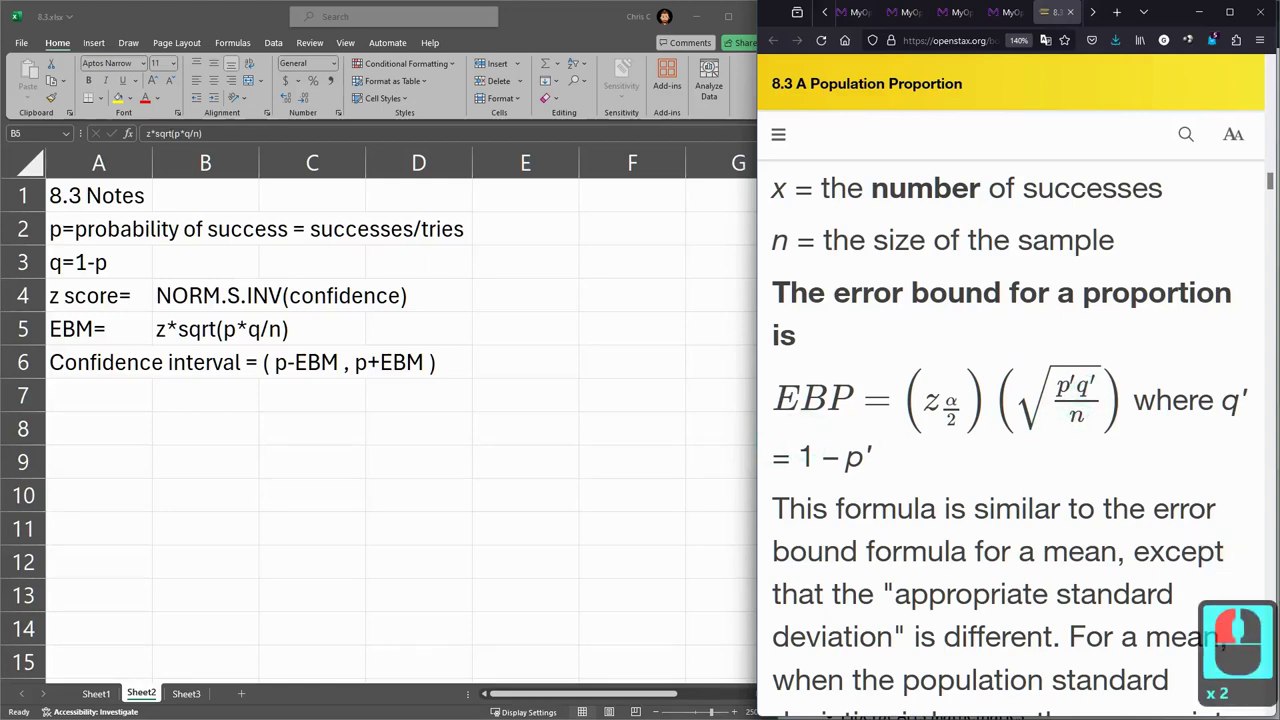
# Review the z score formula in B4, then bring up the MyOpenMath question.
pyautogui.click(75, 264)
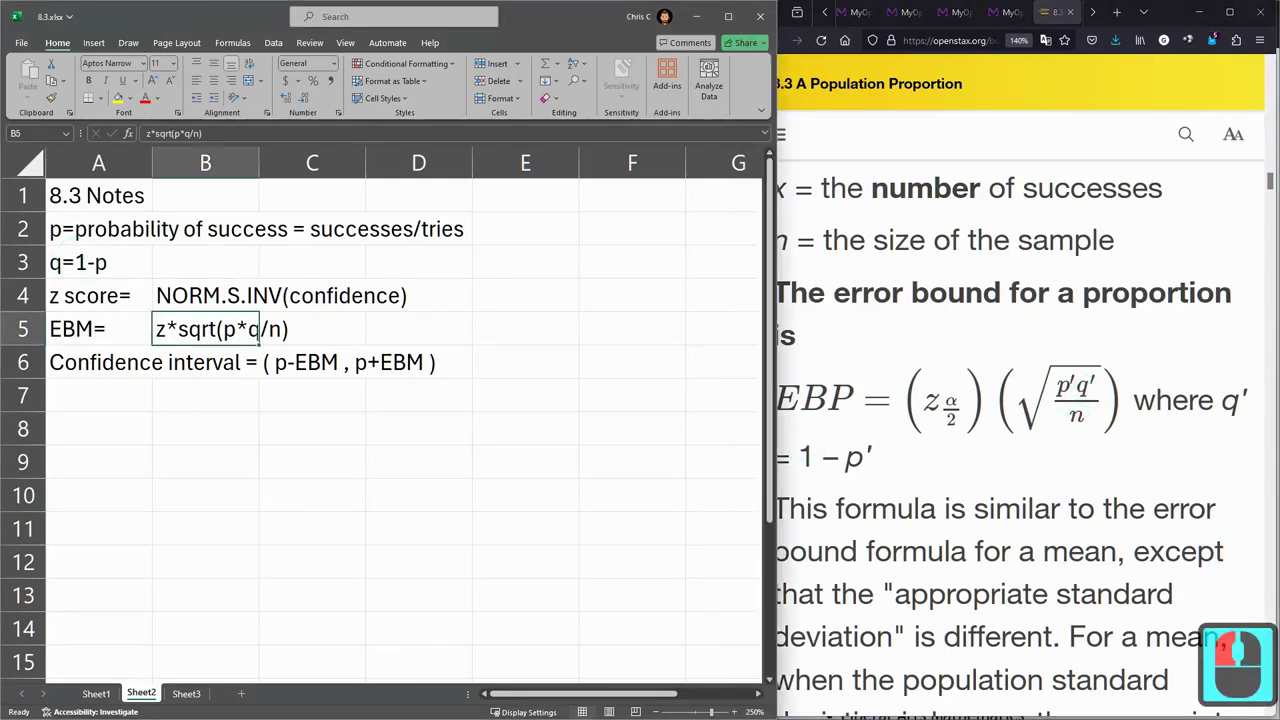
pyautogui.click(253, 296)
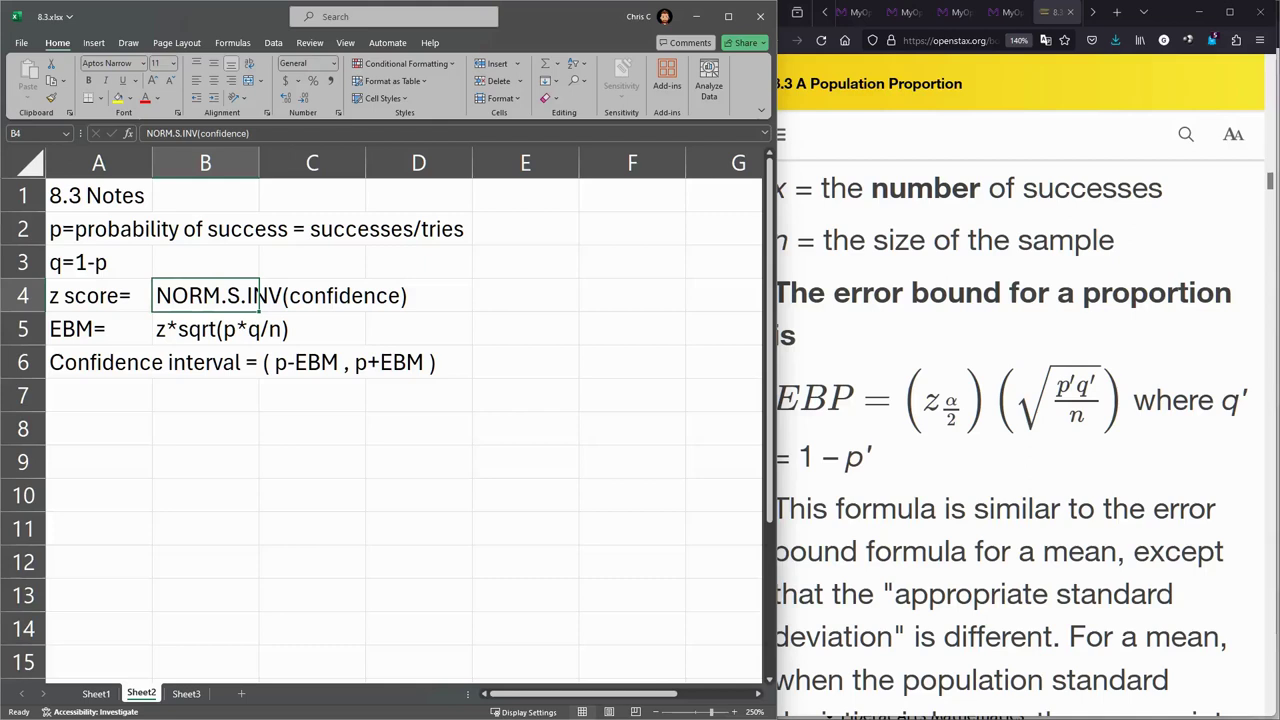
pyautogui.click(936, 352)
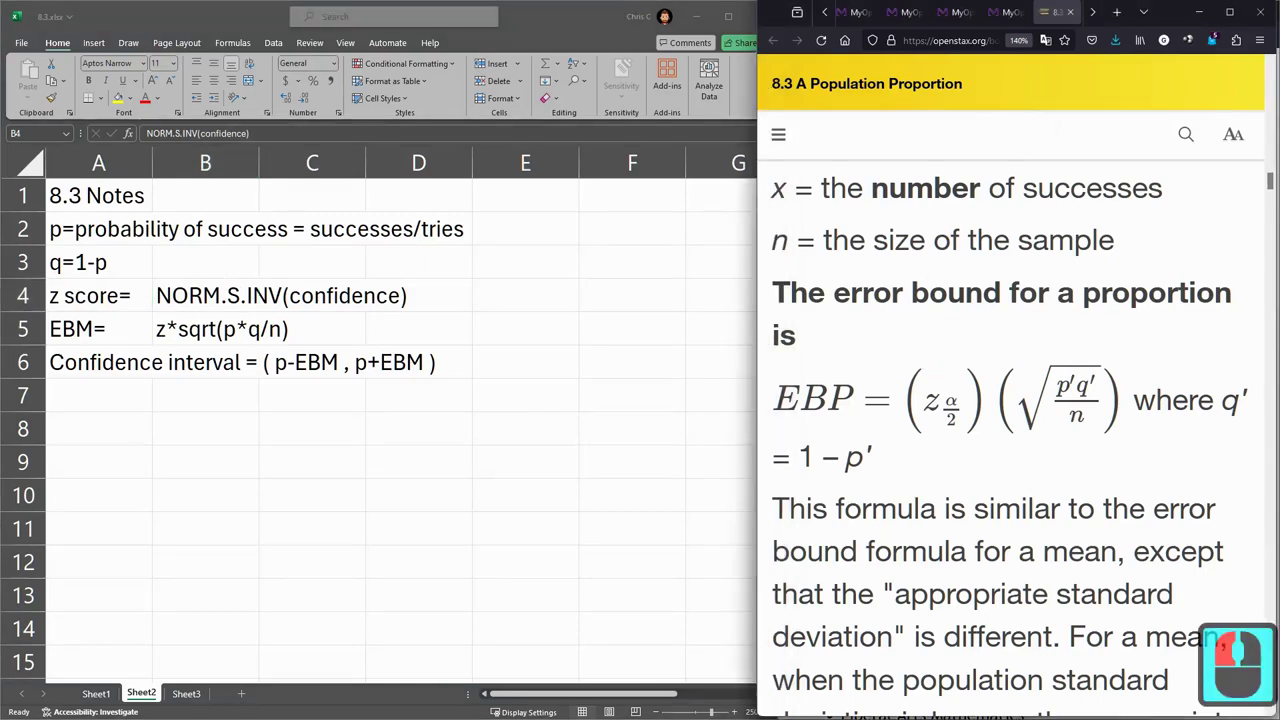
pyautogui.click(1199, 12)
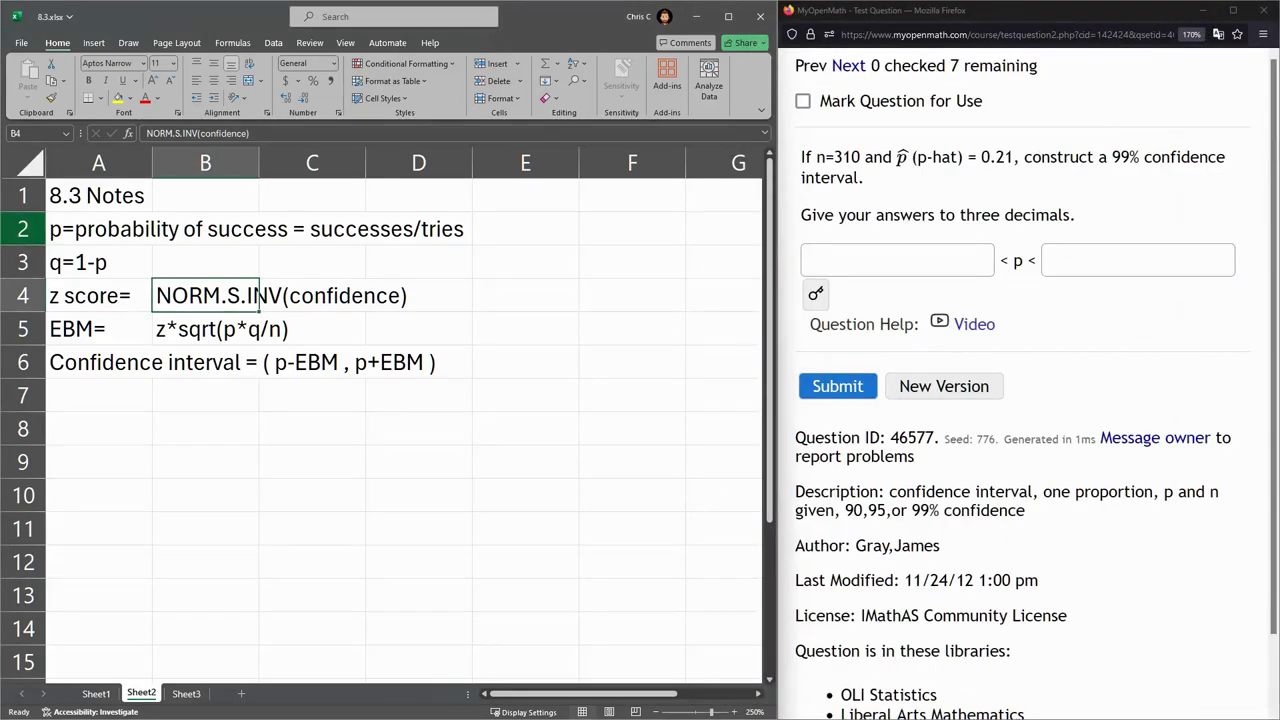
# Copy the formula note rows 3–6 from Sheet2 into Sheet3 starting at A2.
pyautogui.click(23, 262)
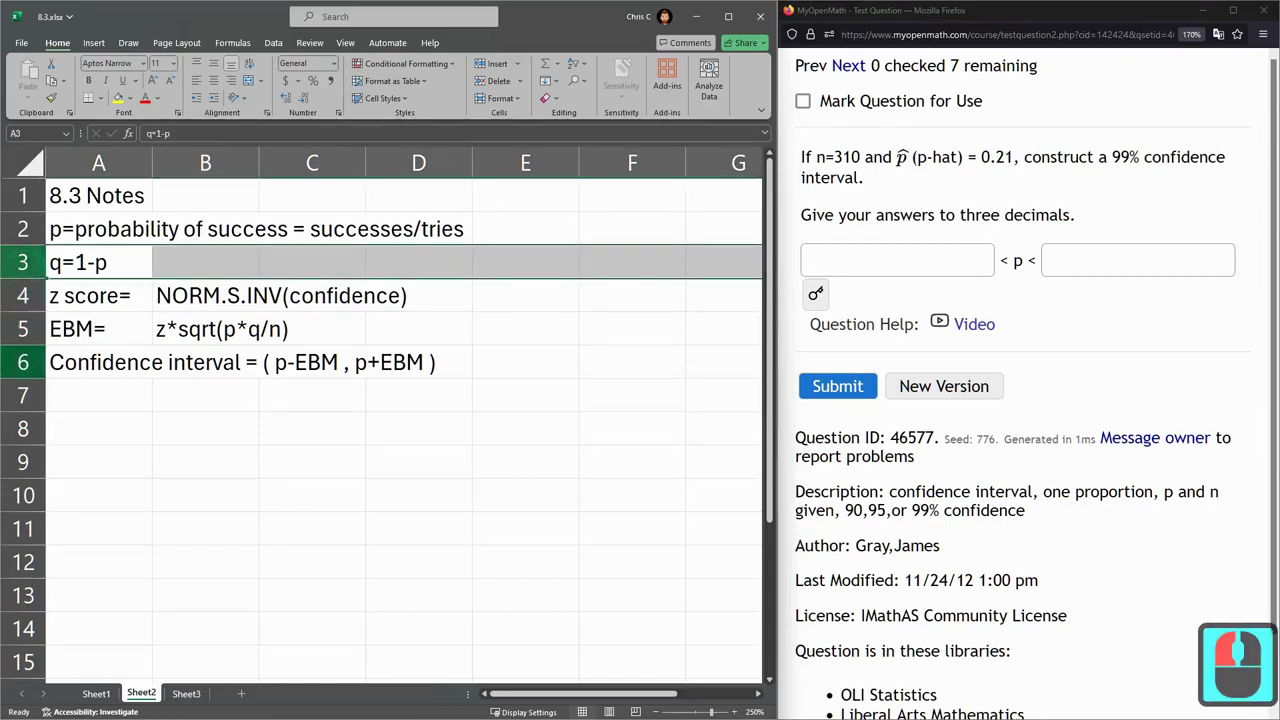
pyautogui.keyDown('shift'); pyautogui.click(23, 362); pyautogui.keyUp('shift')
pyautogui.hotkey('ctrl', 'c')
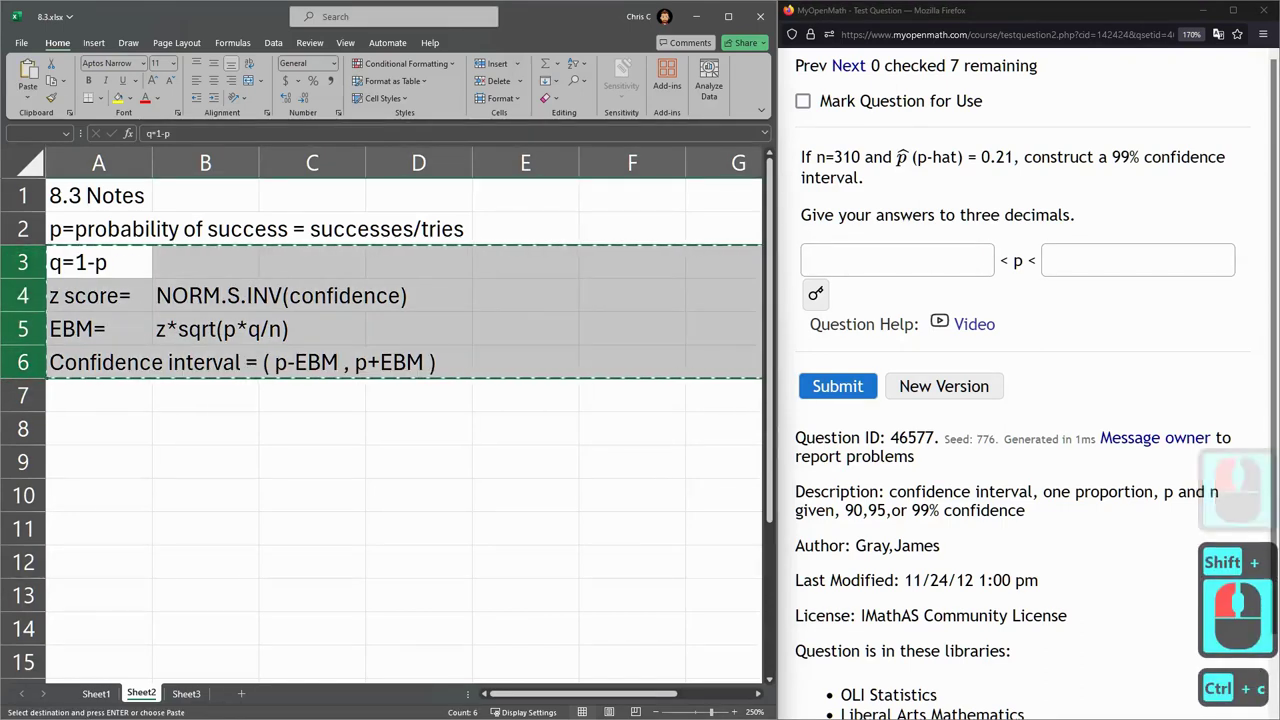
pyautogui.click(186, 693)
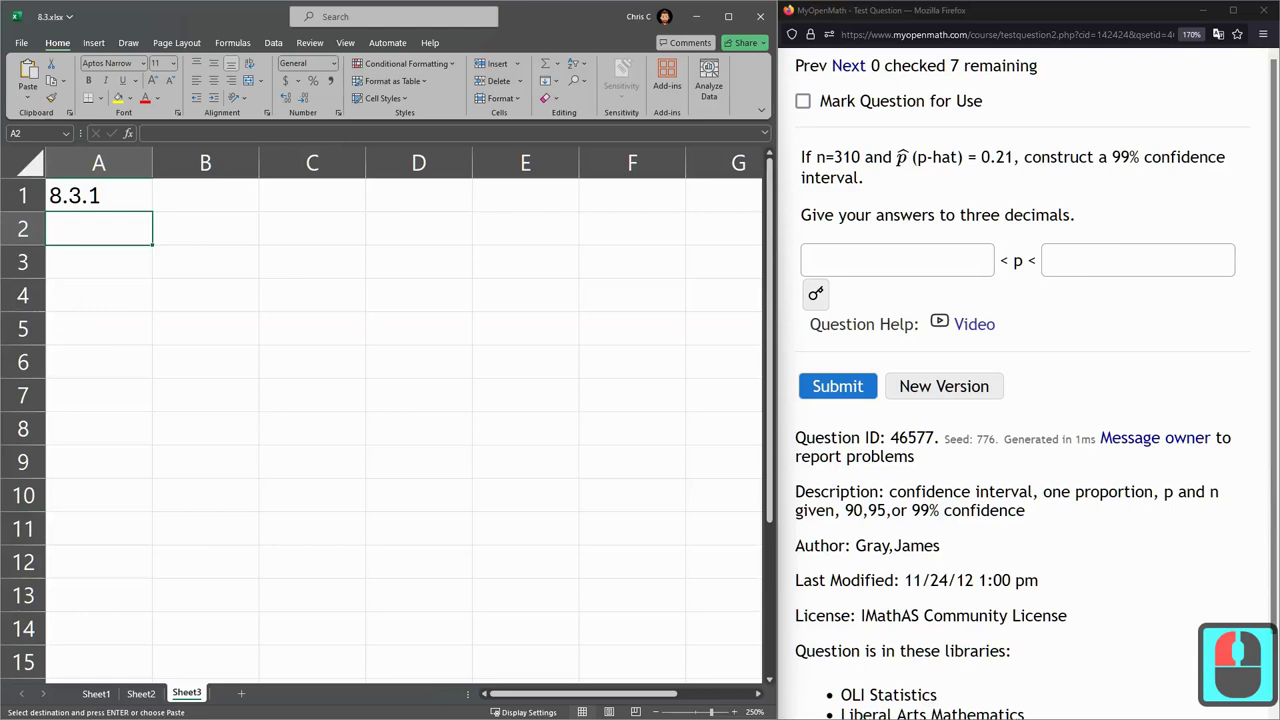
pyautogui.hotkey('ctrl', 'v')
pyautogui.click(110, 398)
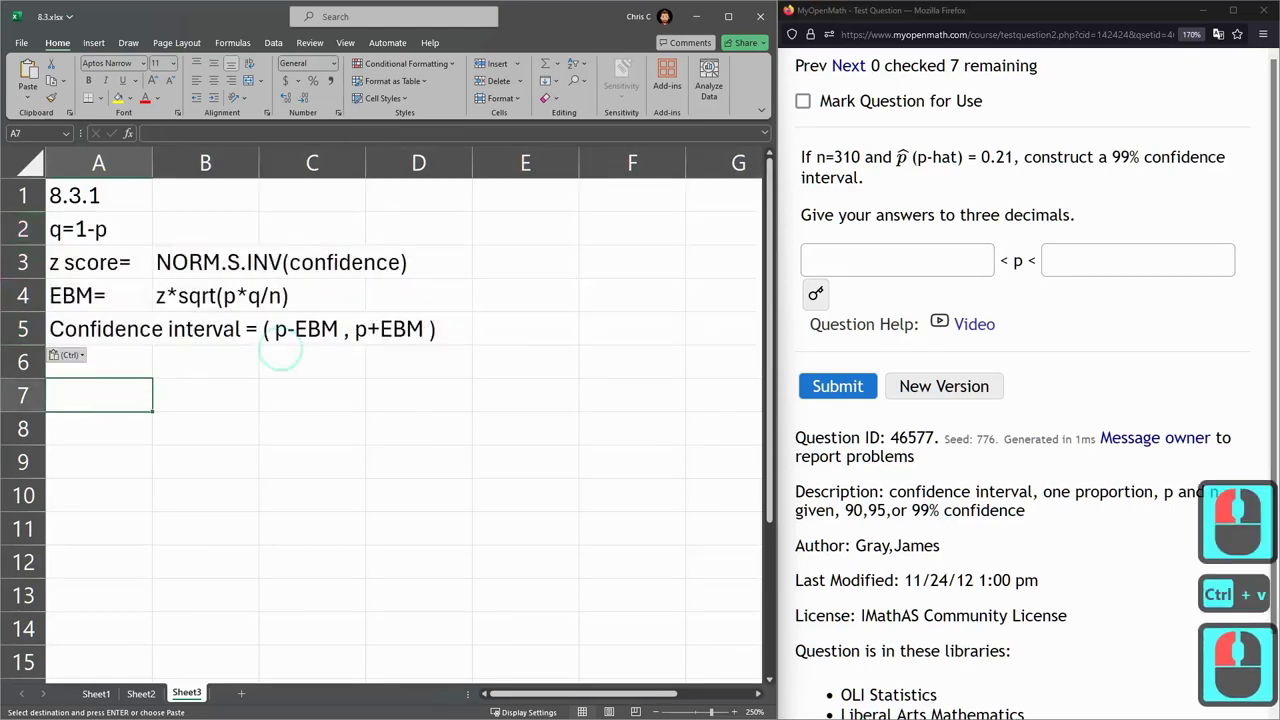
# Glance at the MyOpenMath question, then return to cell A7 for the problem inputs.
pyautogui.click(848, 157)
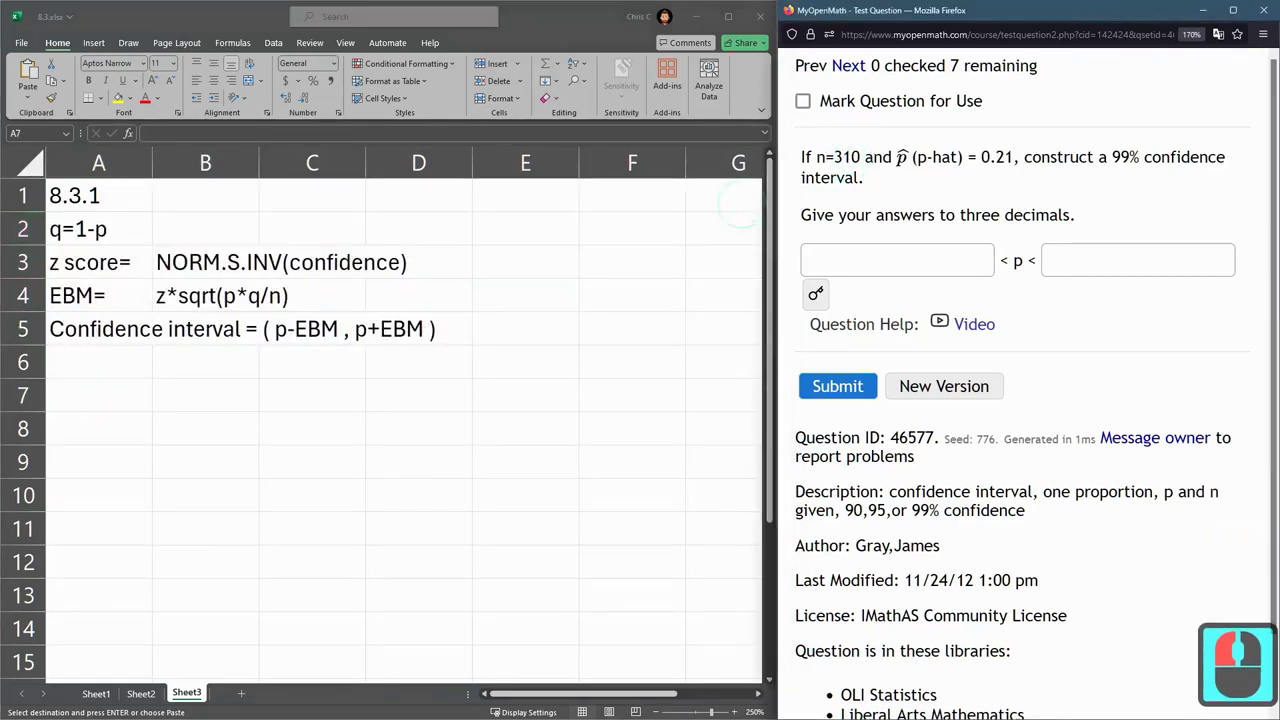
pyautogui.write('n=')
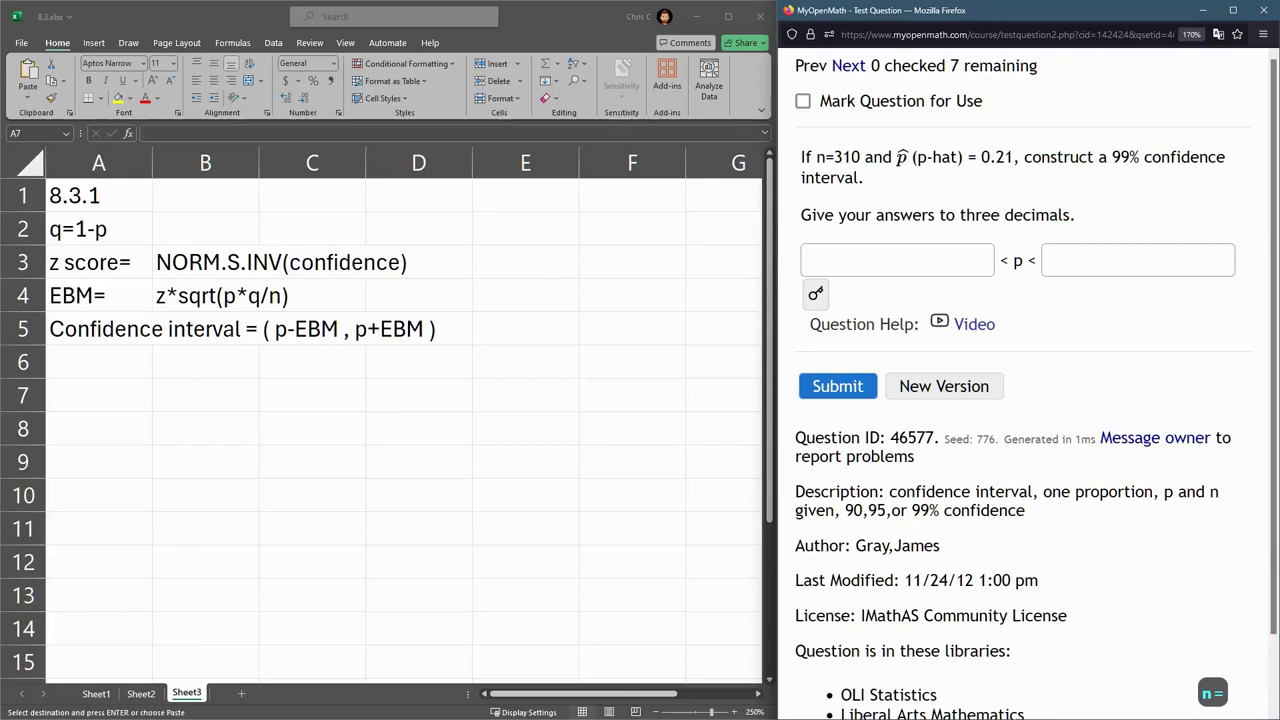
pyautogui.click(100, 394)
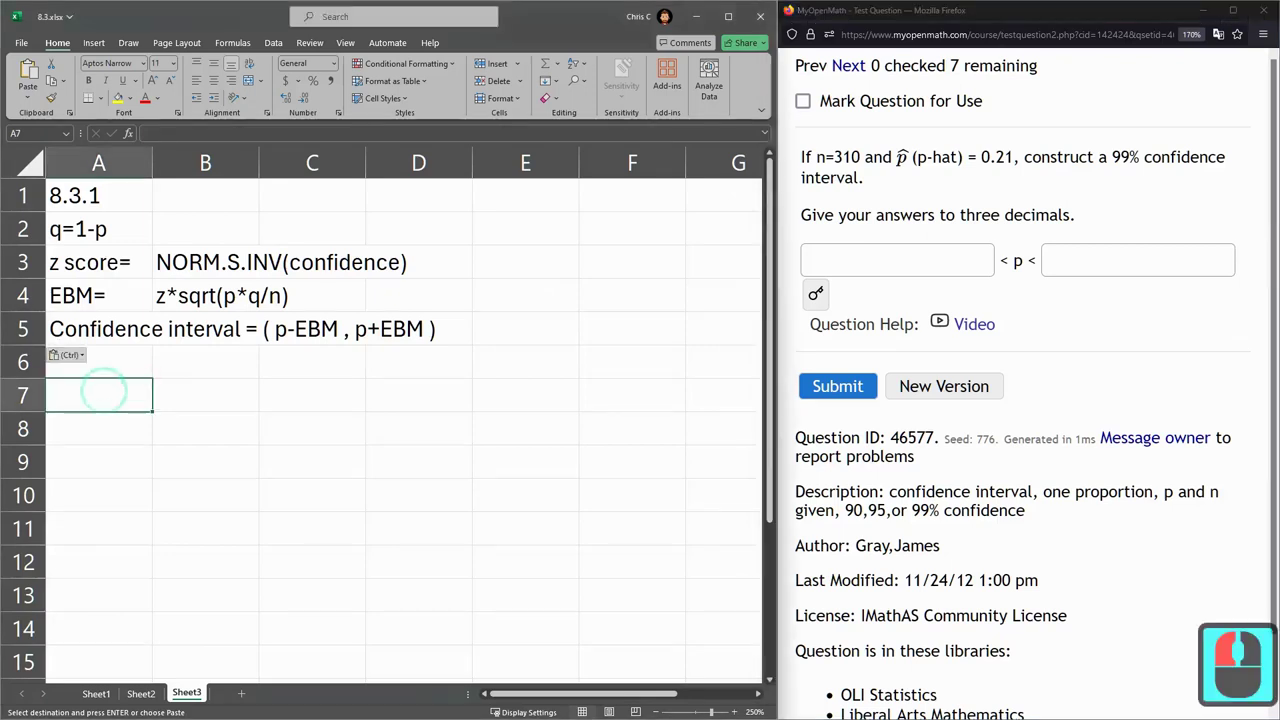
# Enter n= 310 in row 7 and p= 0.21 in row 8.
pyautogui.write('n=')
pyautogui.press('Right')
pyautogui.write('310')
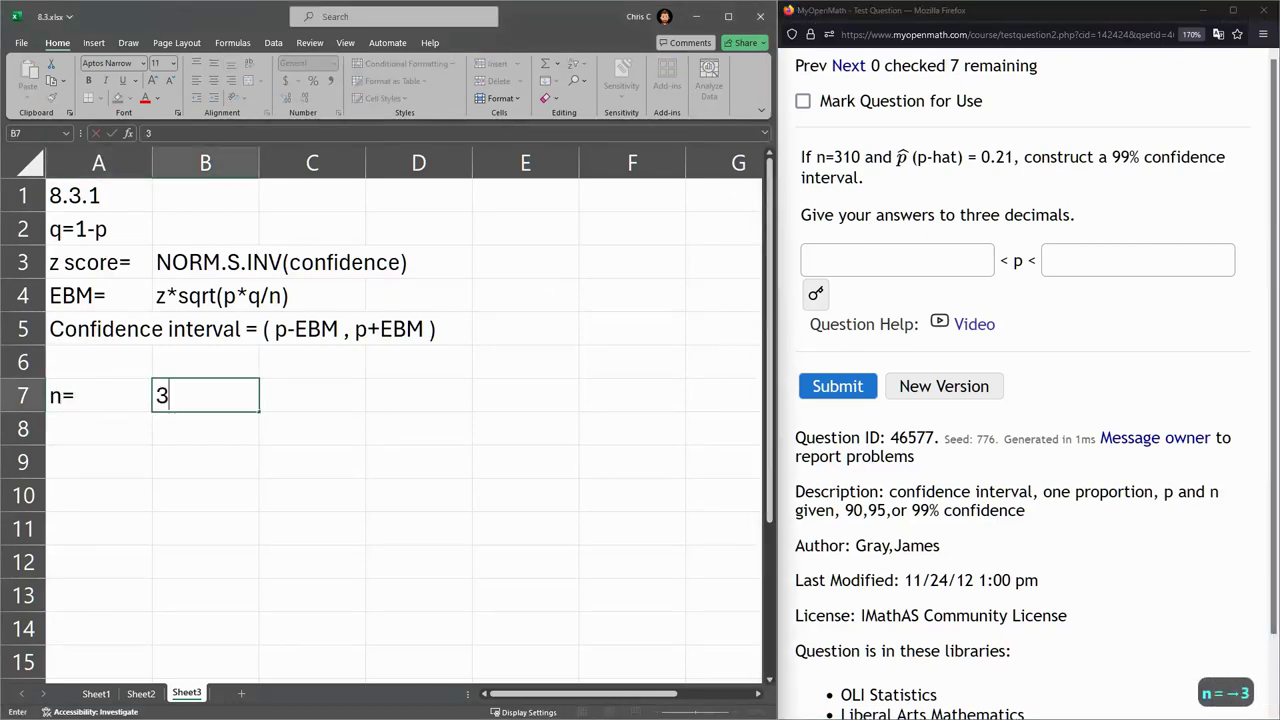
pyautogui.press('Return')
pyautogui.press('Left')
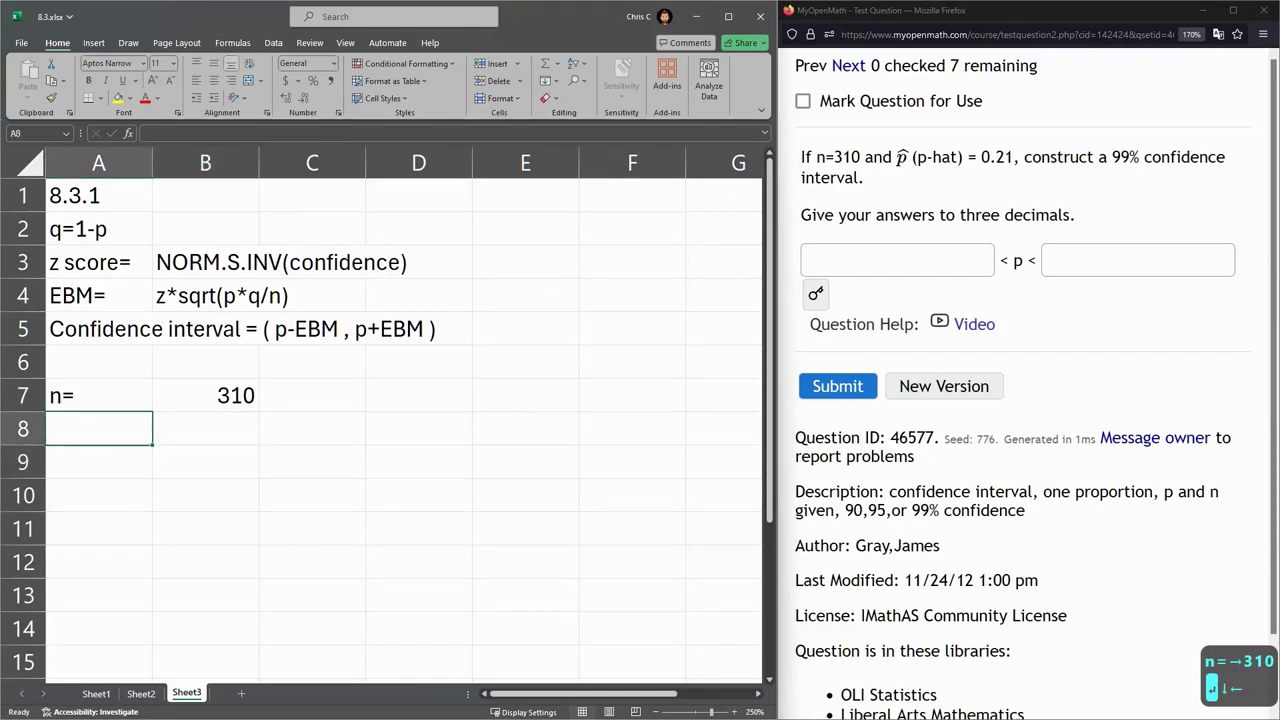
pyautogui.write('p')
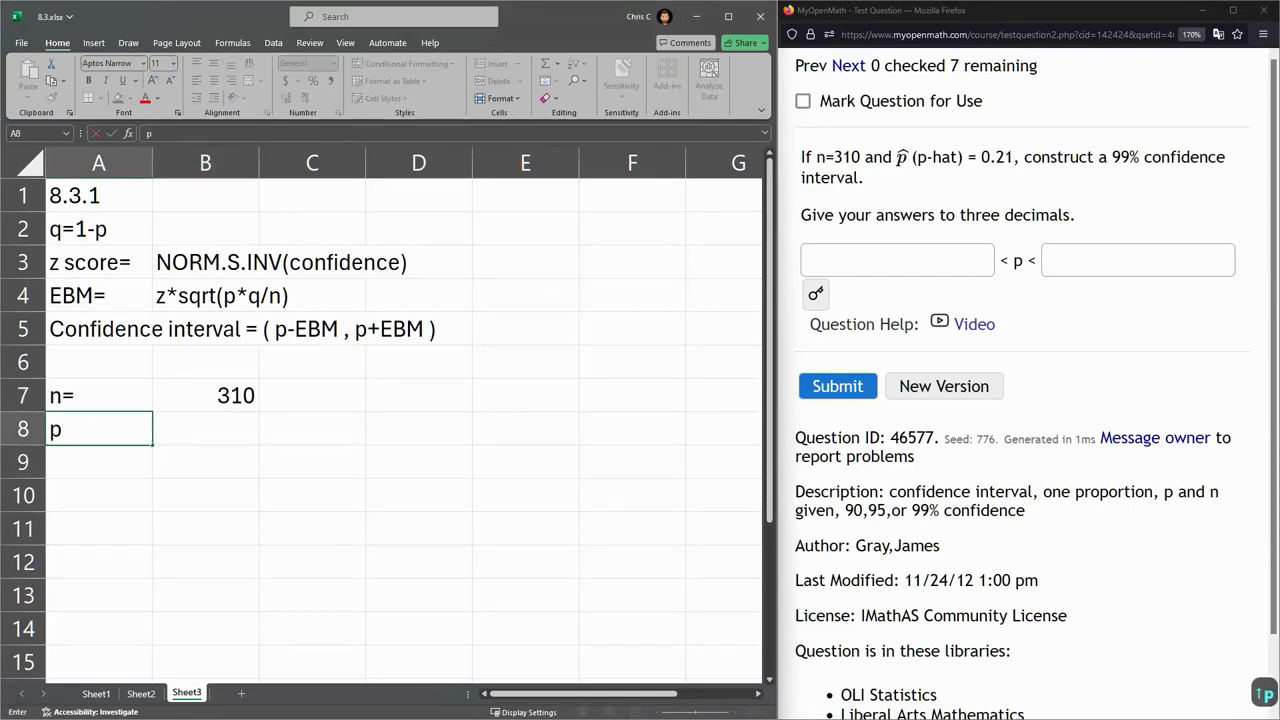
pyautogui.write("'=")
pyautogui.press('BackSpace')
pyautogui.press('BackSpace')
pyautogui.write('=')
pyautogui.press('Right')
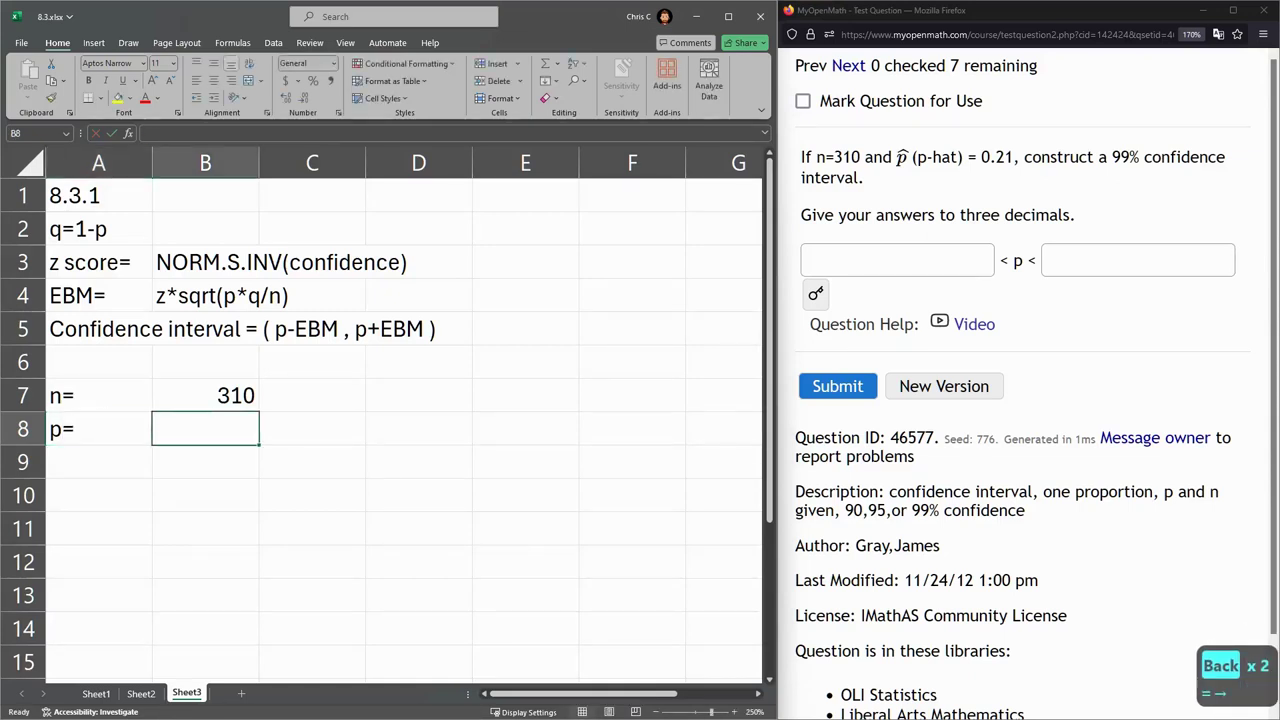
pyautogui.write('.21')
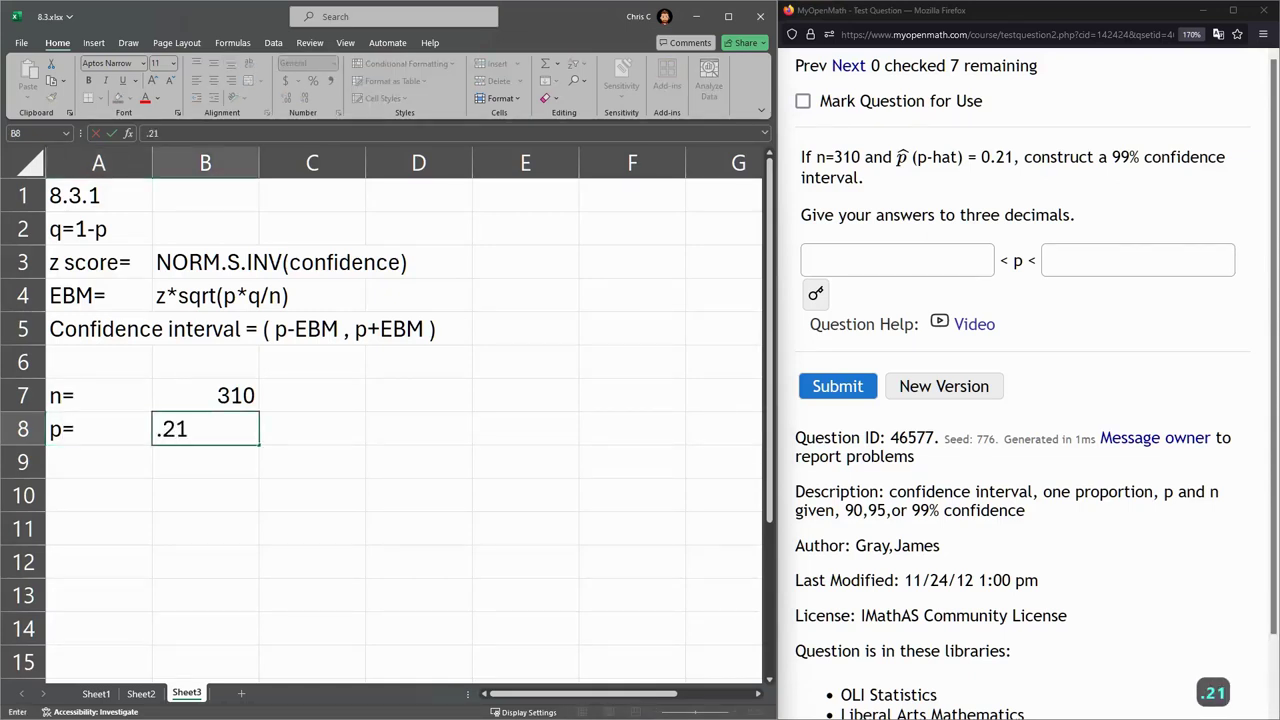
pyautogui.press('Return')
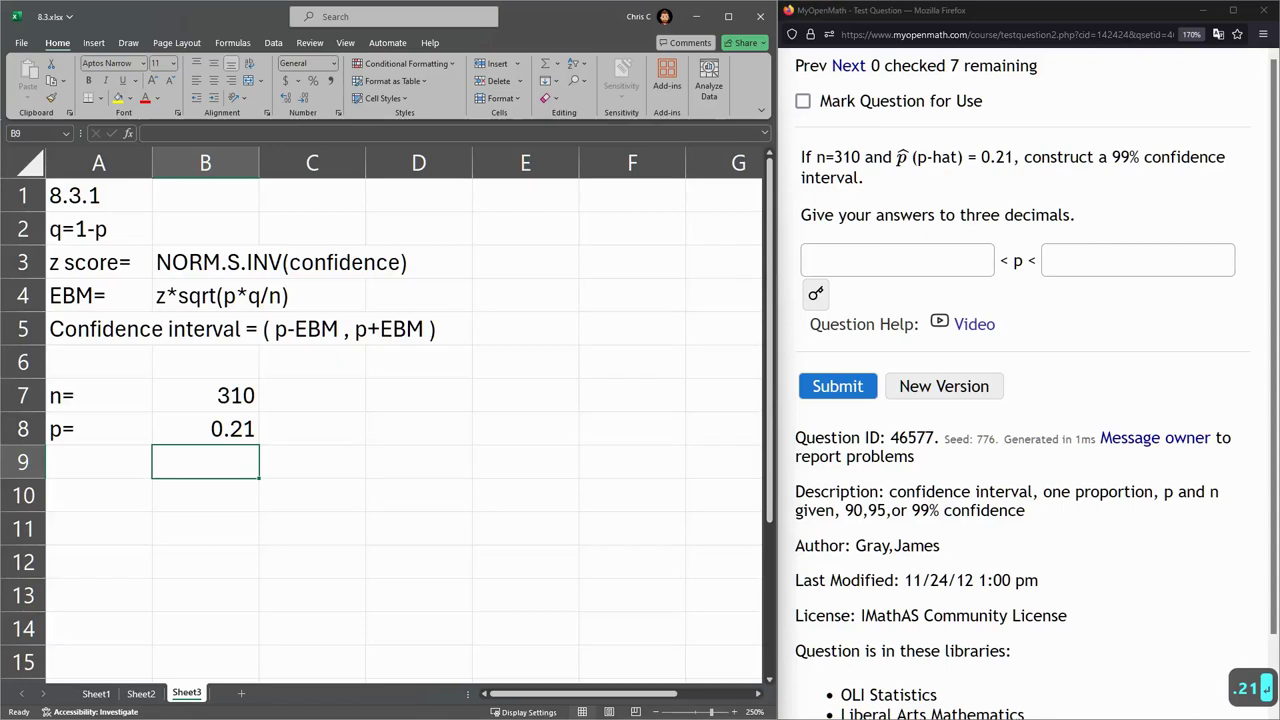
# Label A9 q=1-p and compute =1-B8 in B9, giving 0.79.
pyautogui.click(100, 460)
pyautogui.write('q=')
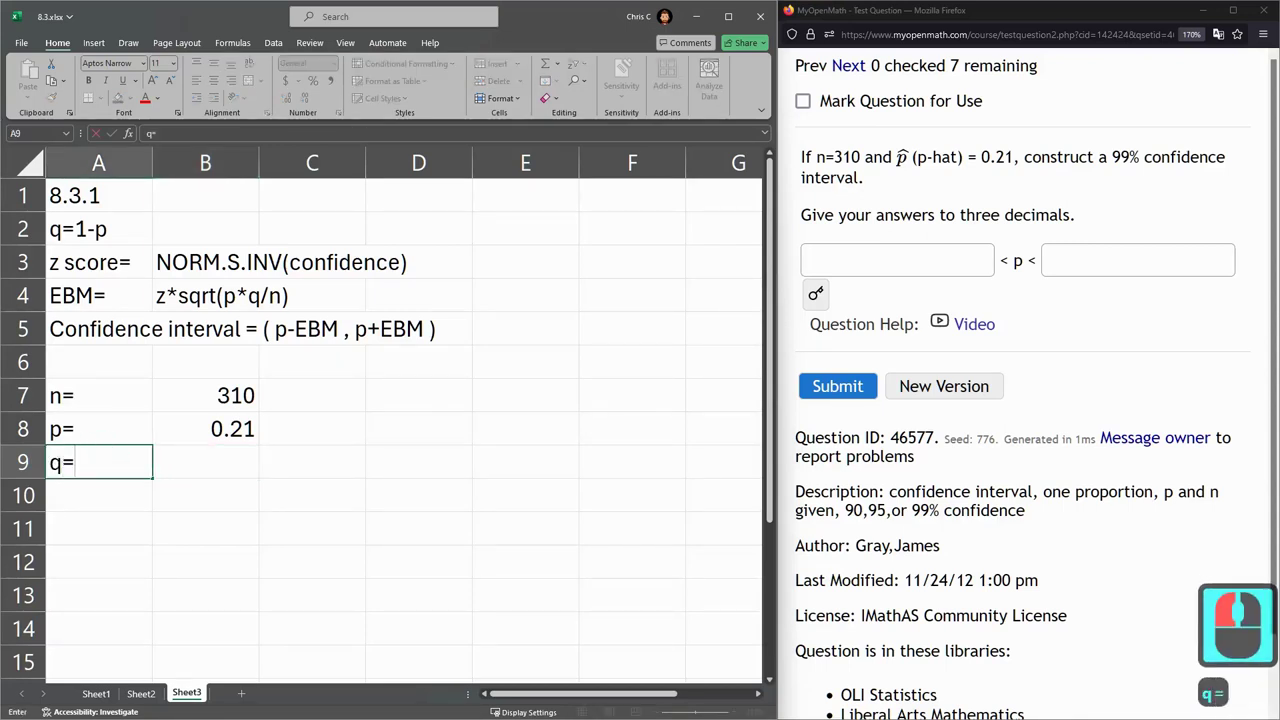
pyautogui.write('1-p')
pyautogui.press('Tab')
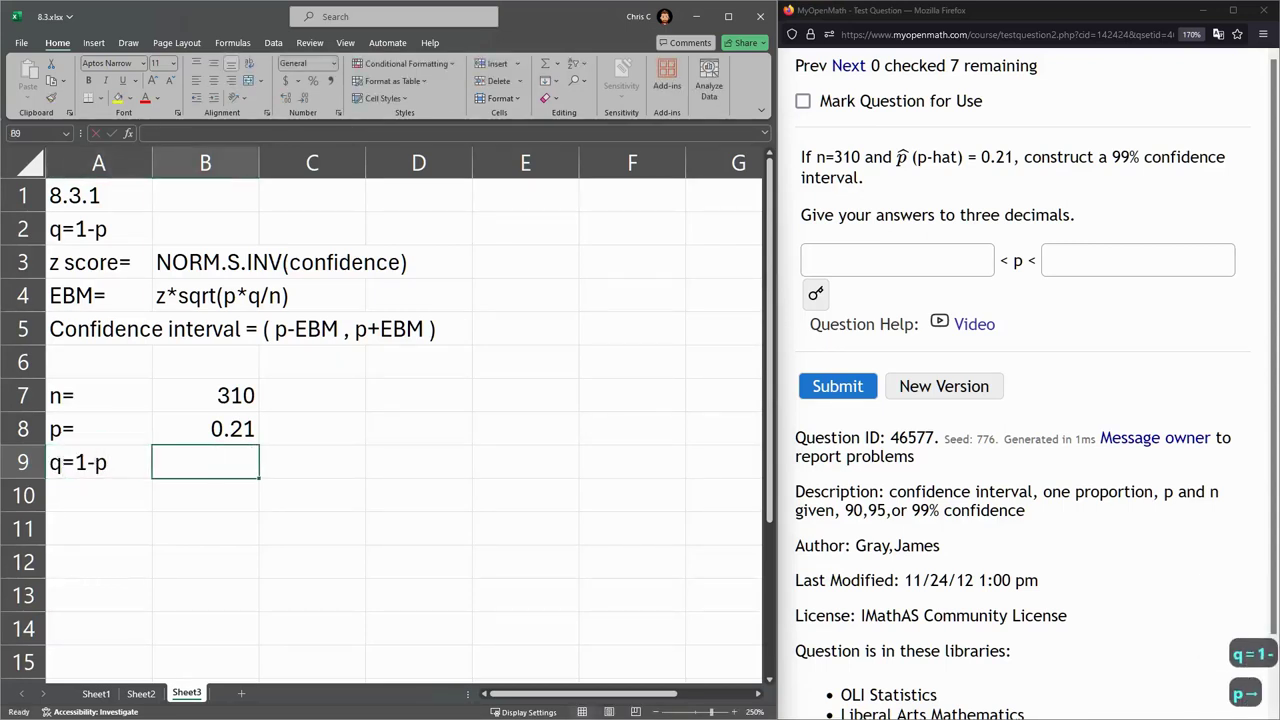
pyautogui.write('=1-')
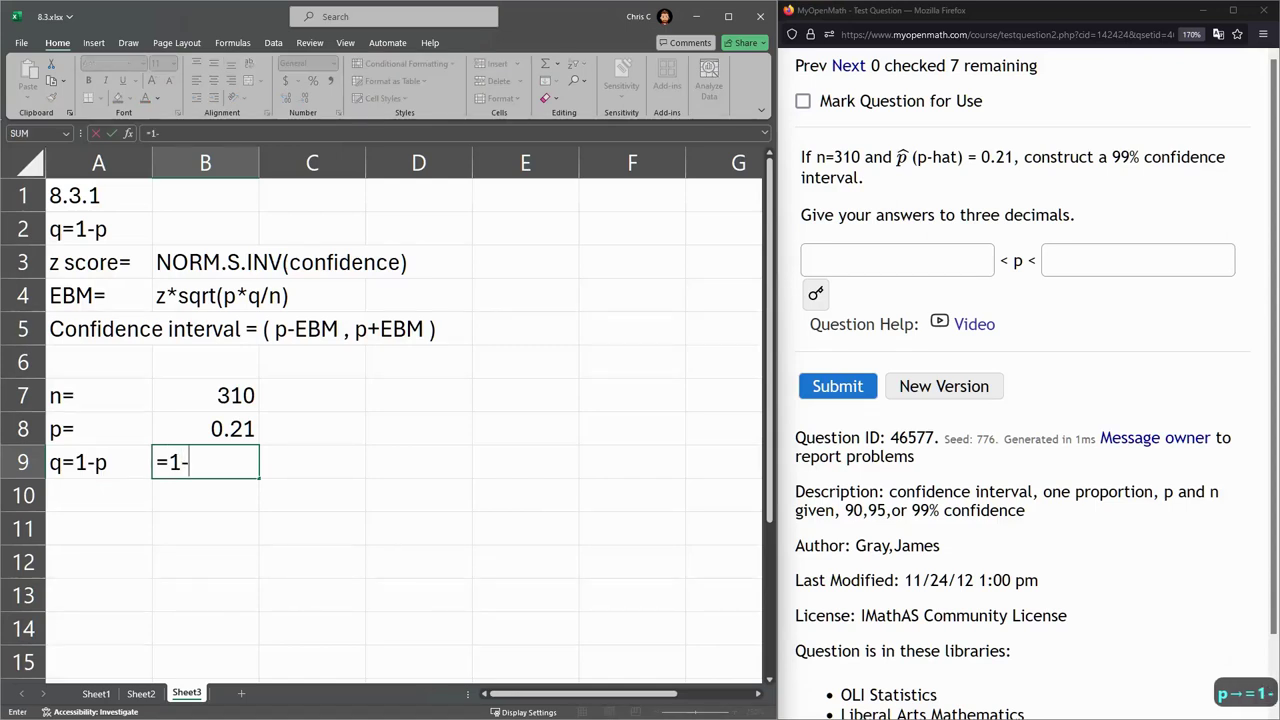
pyautogui.click(230, 429)
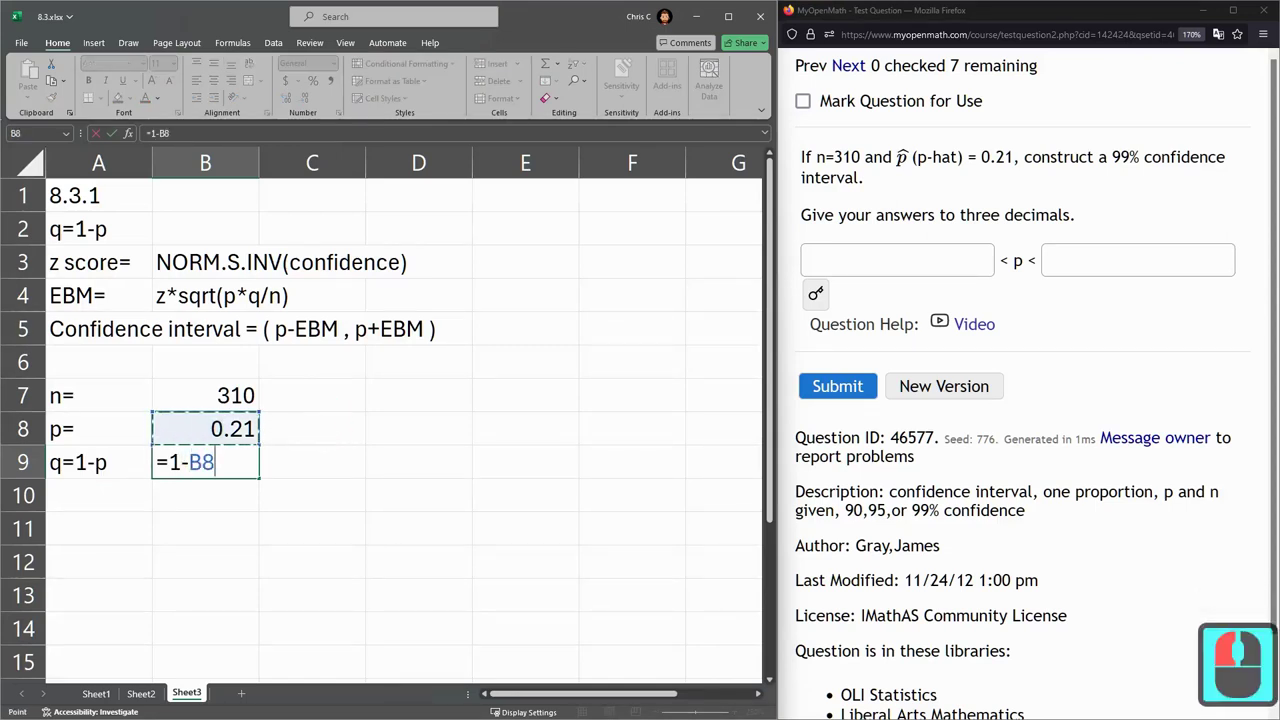
pyautogui.press('Return')
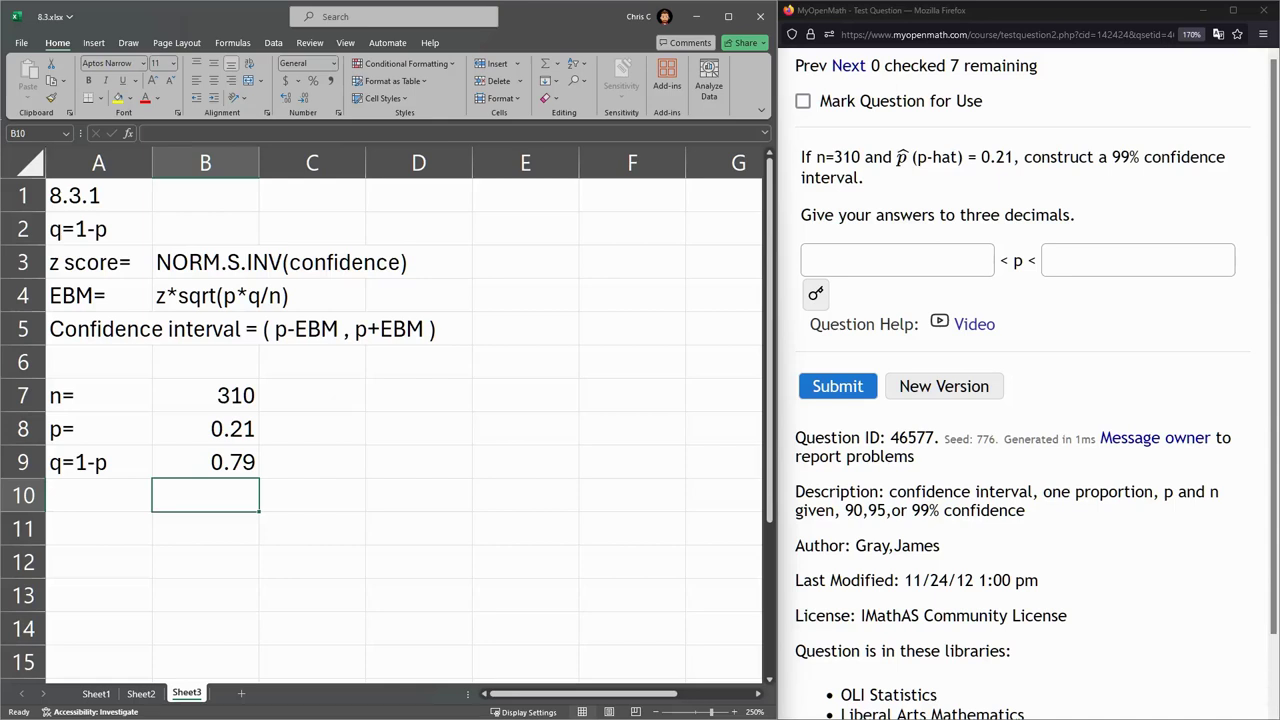
# Enter the label confidence in A10 with 0.99 in B10.
pyautogui.moveTo(1057, 157); pyautogui.dragTo(1160, 157)
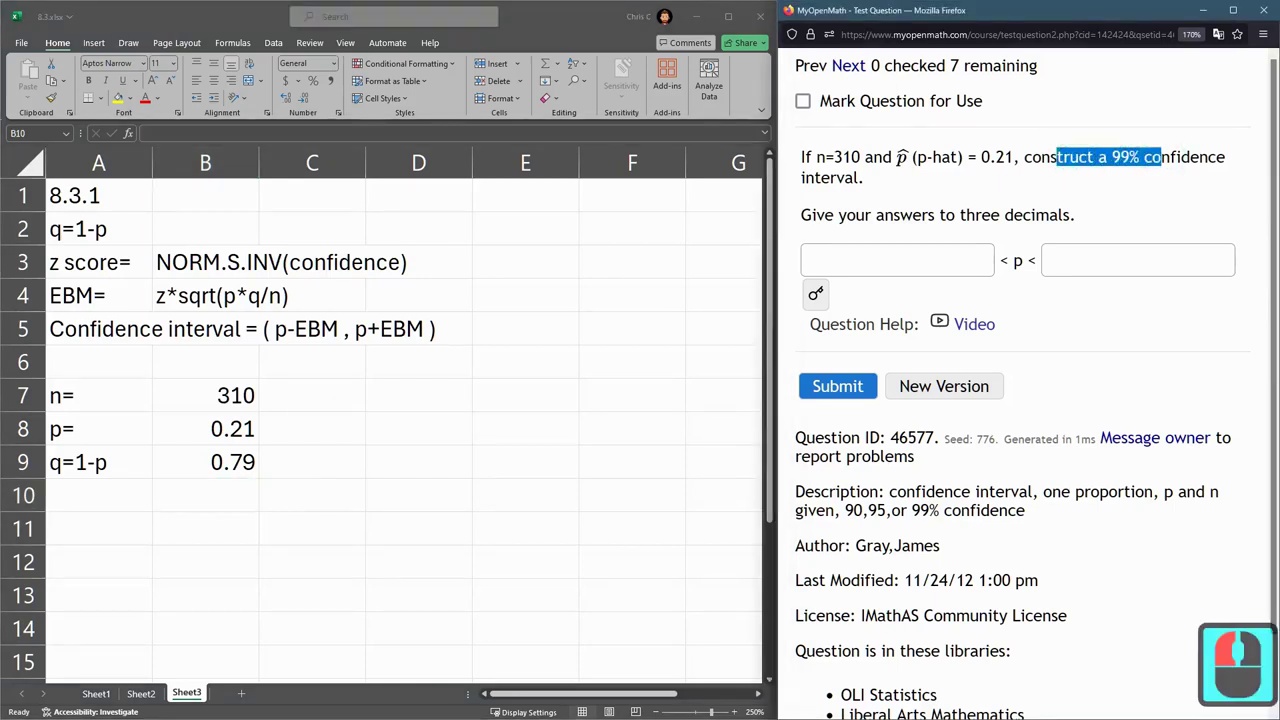
pyautogui.doubleClick(94, 494)
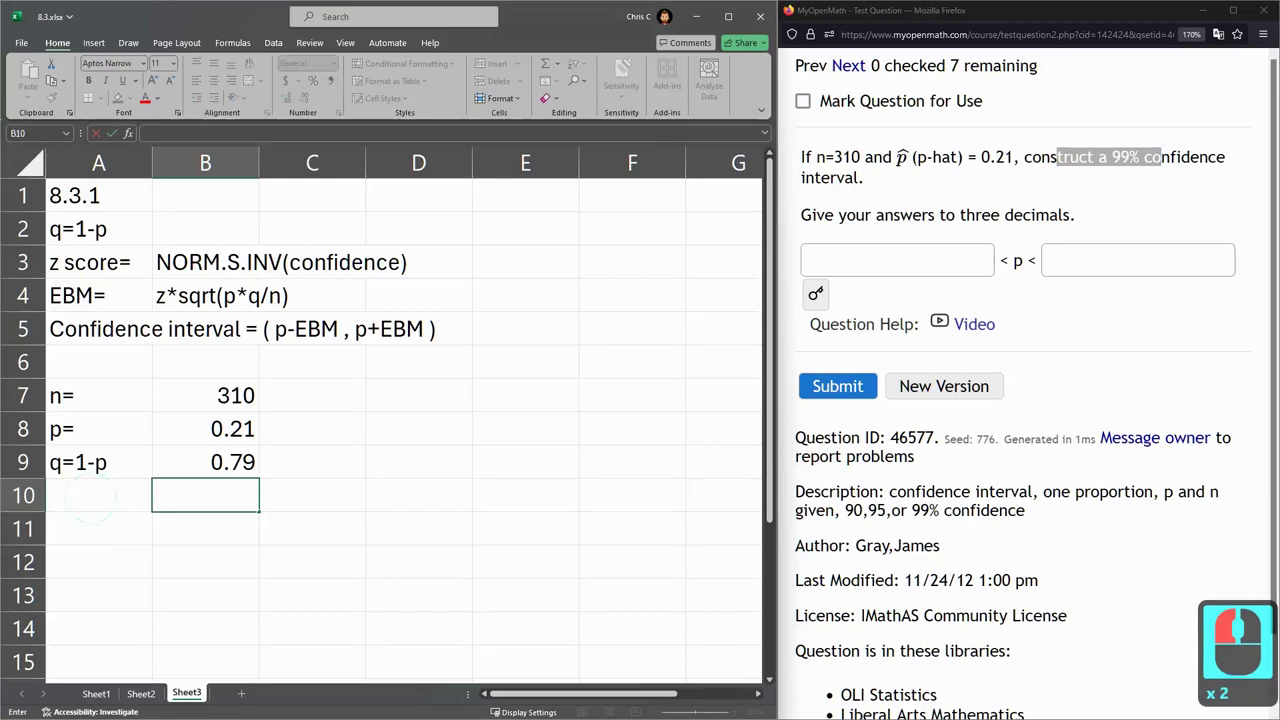
pyautogui.press('Left')
pyautogui.write('con')
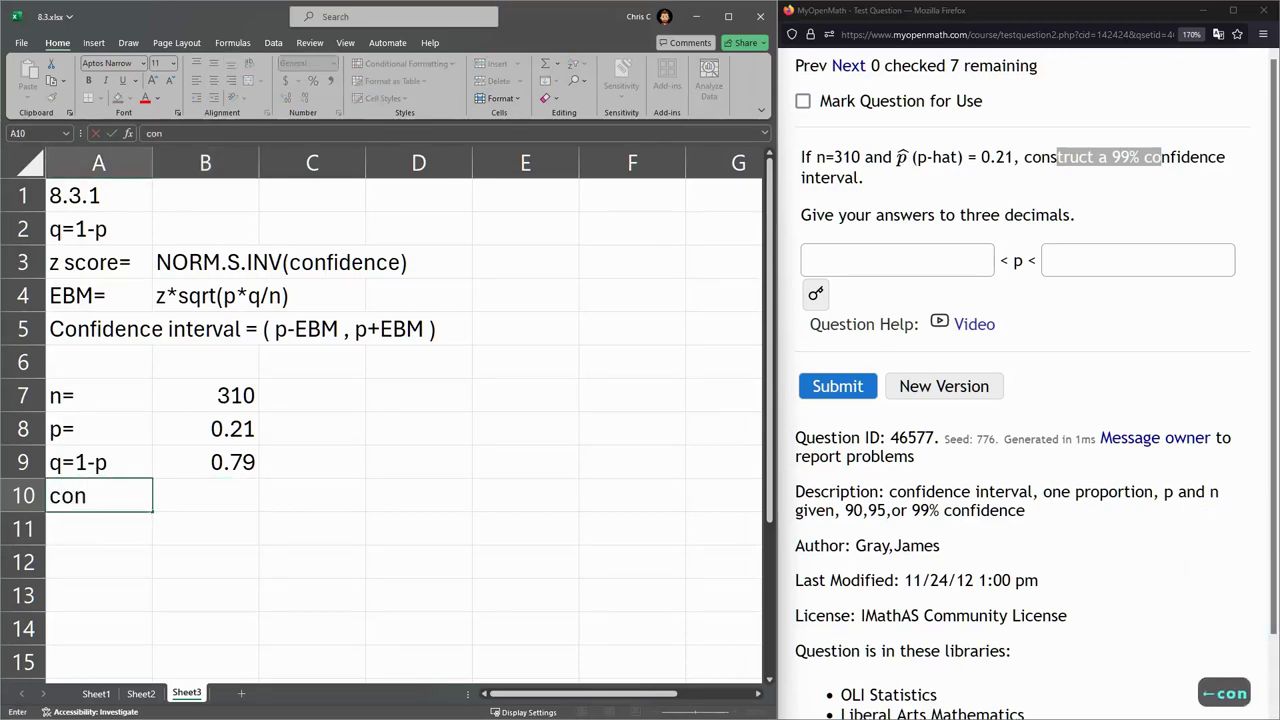
pyautogui.write('fidence')
pyautogui.press('Right')
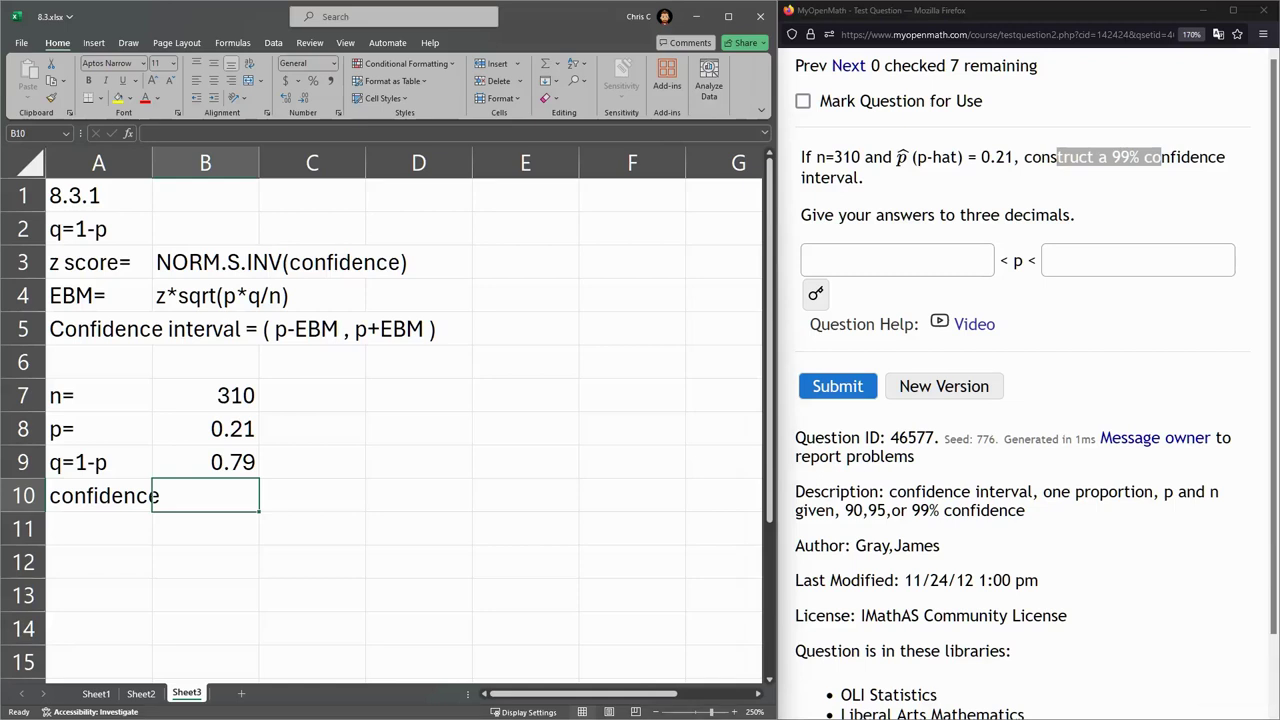
pyautogui.write('.99')
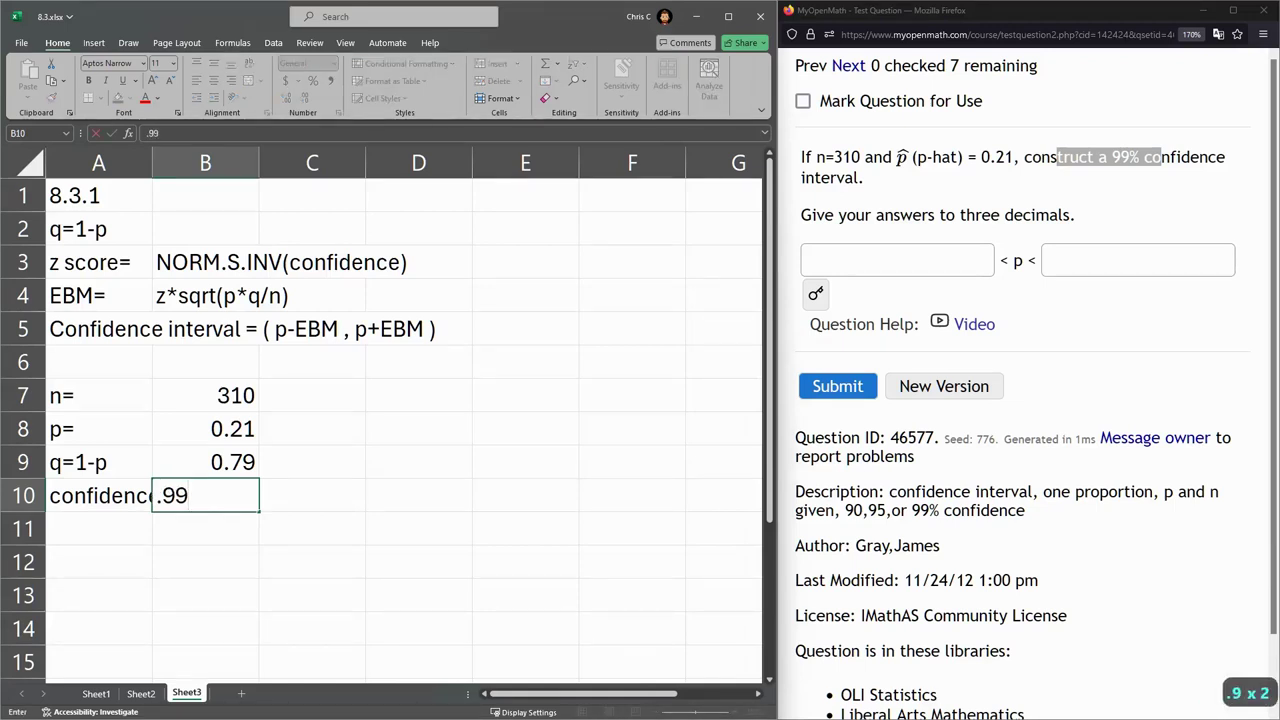
pyautogui.press('Return')
# Compute =AVERAGE(B10,1) in C10, giving 0.995.
pyautogui.press('Right')
pyautogui.press('Up')
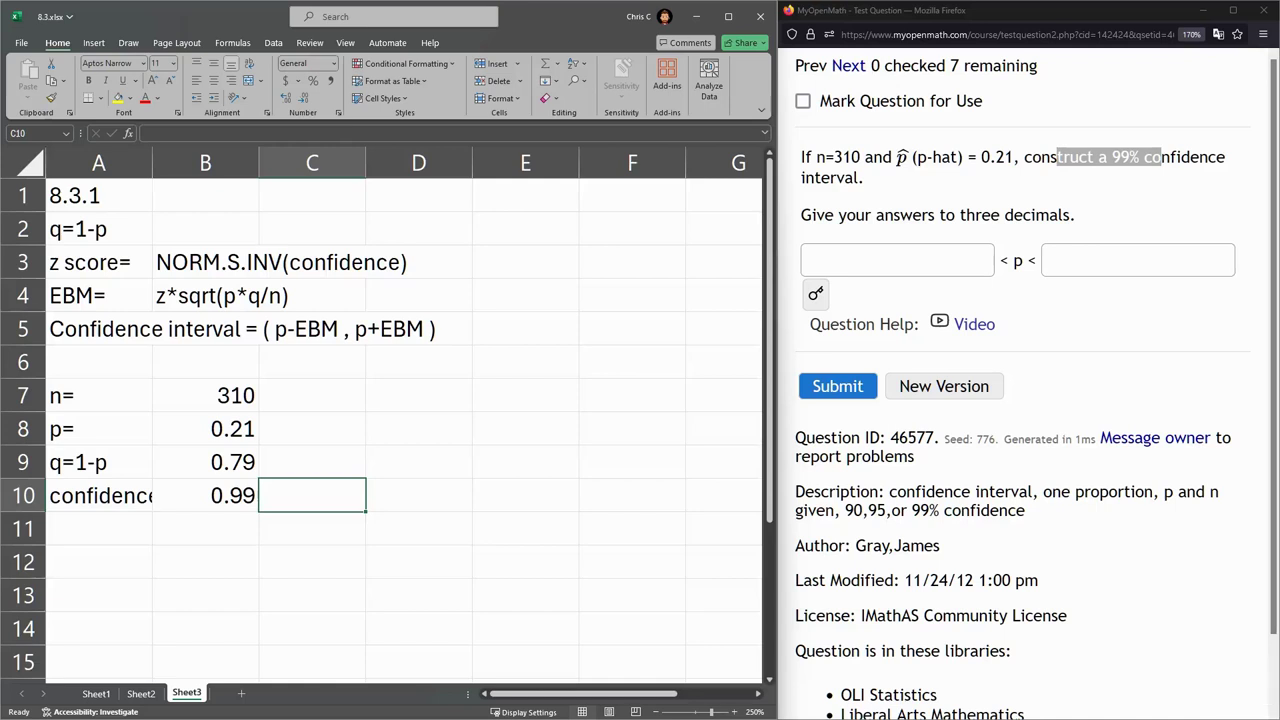
pyautogui.write('=average(')
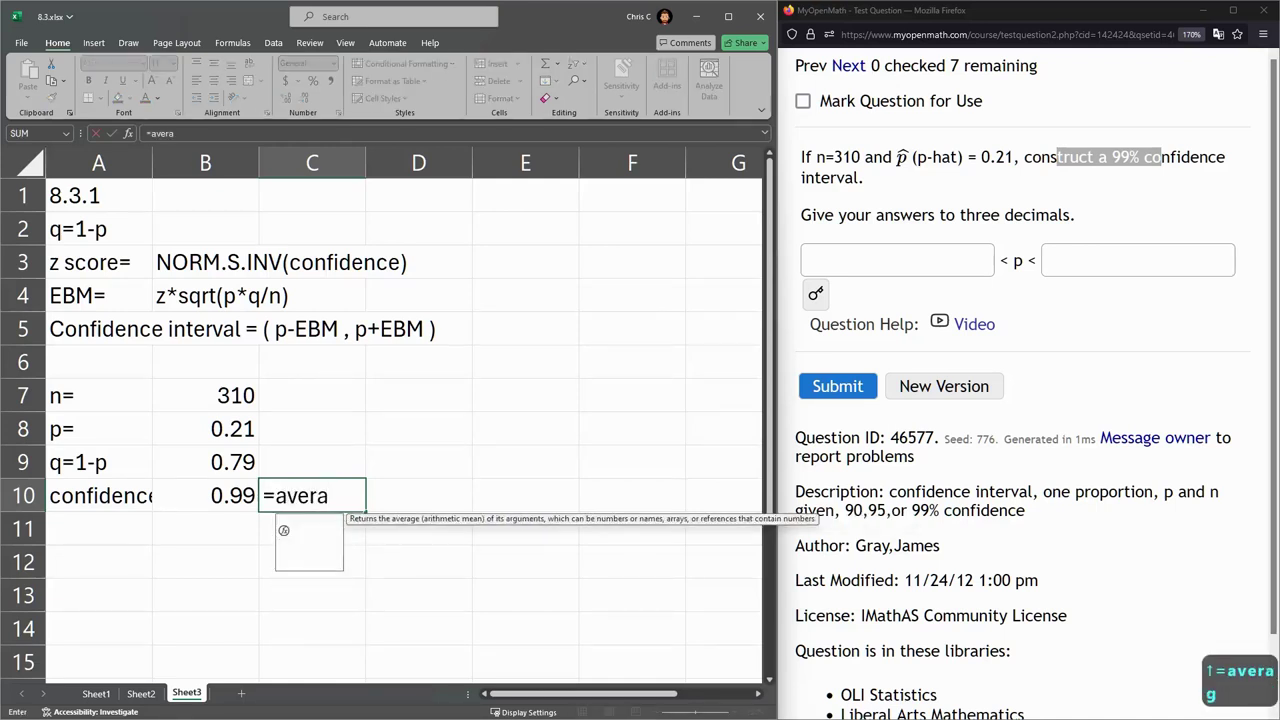
pyautogui.click(199, 505)
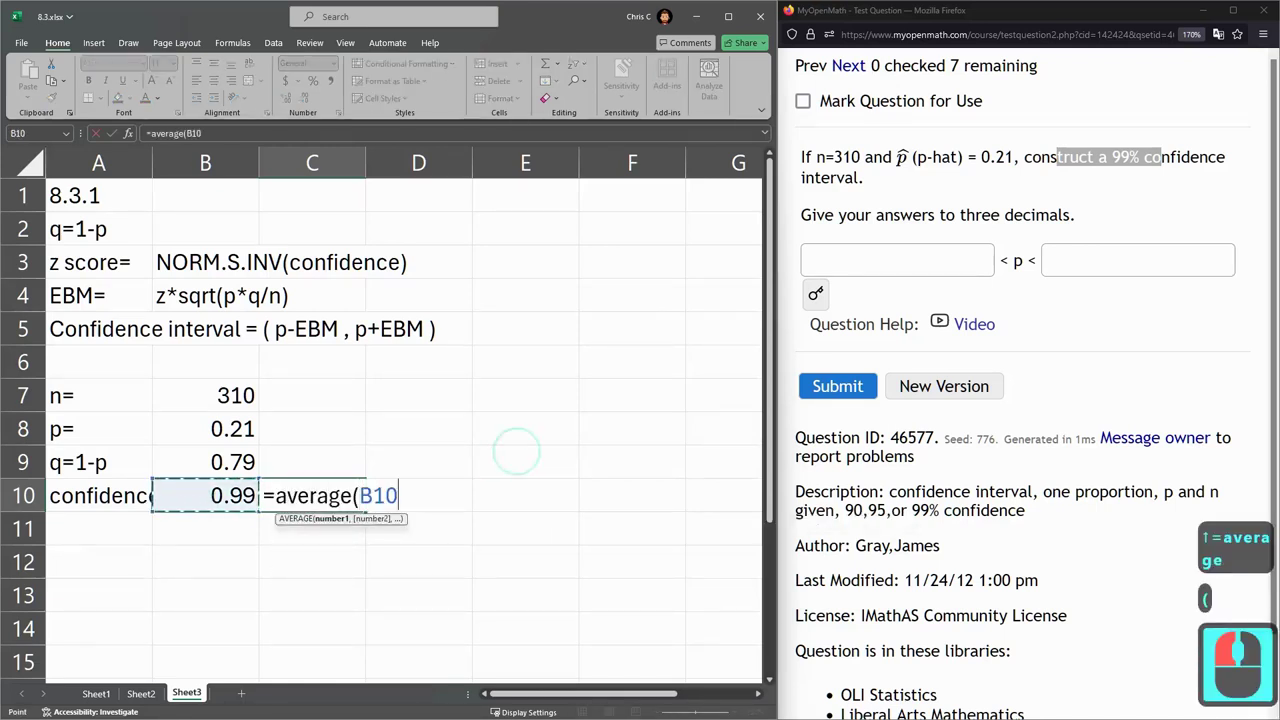
pyautogui.write(',1')
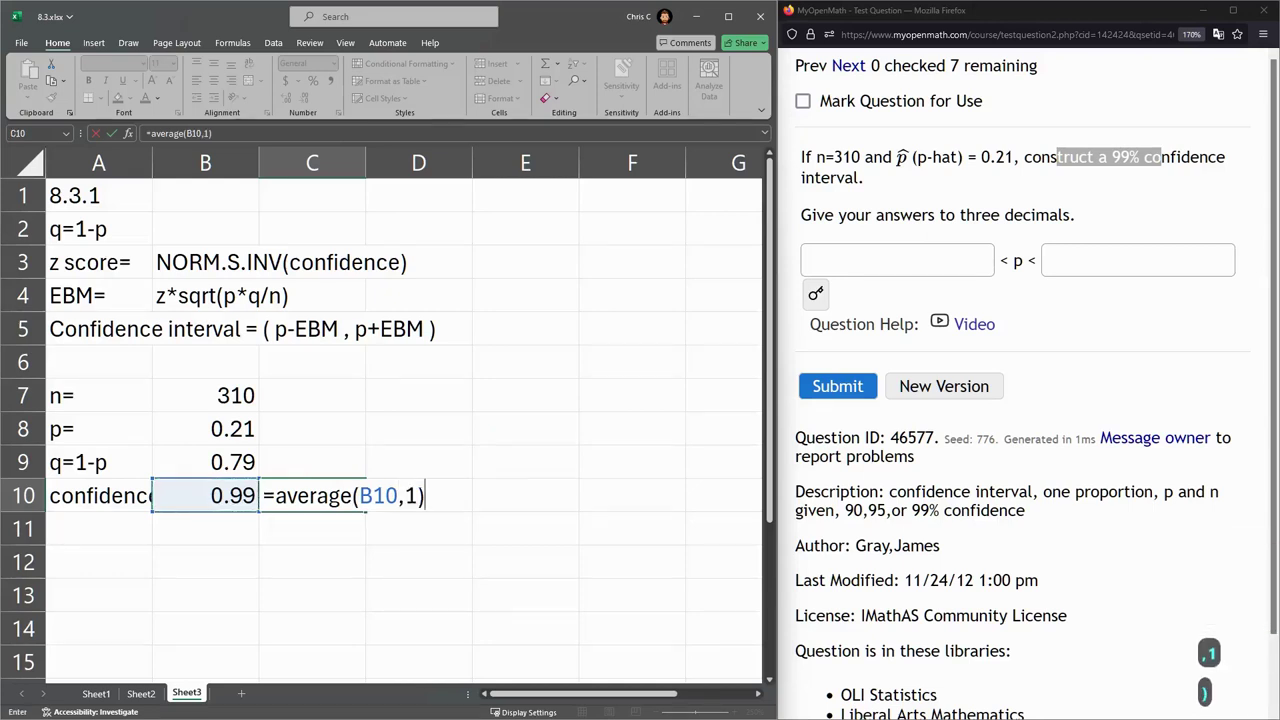
pyautogui.press('Return')
pyautogui.click(312, 495)
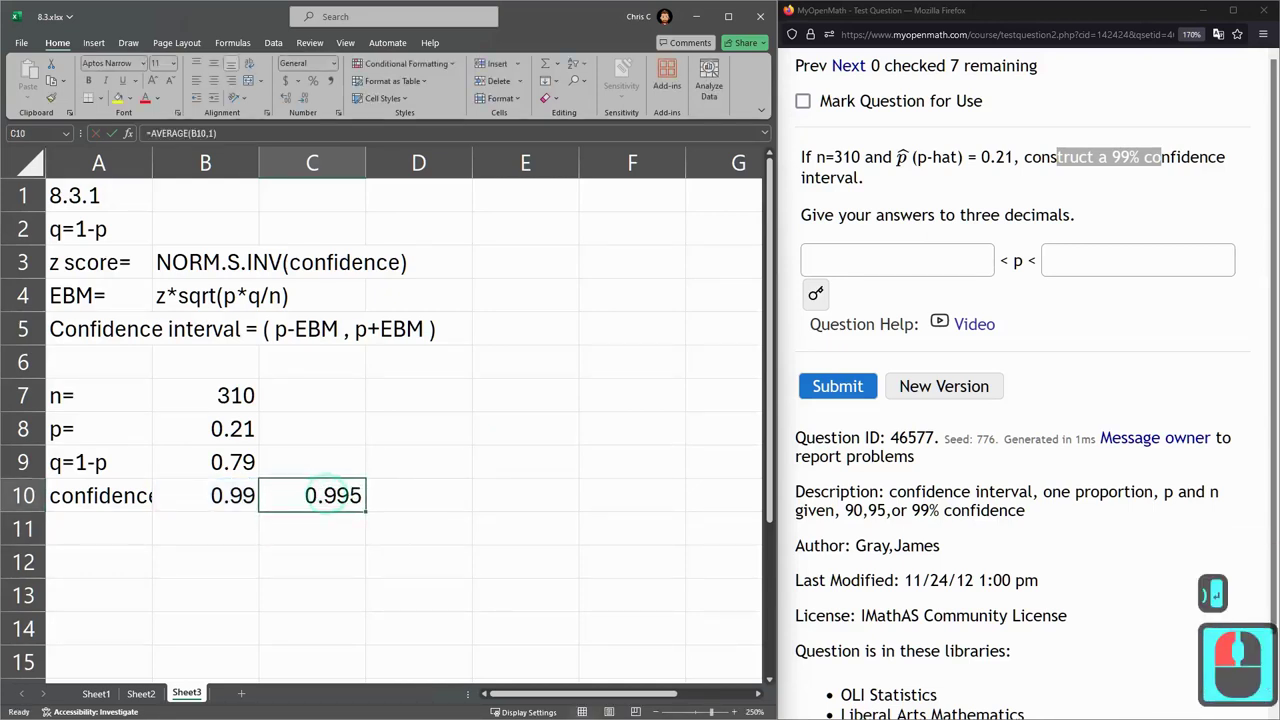
pyautogui.click(235, 495)
pyautogui.click(290, 505)
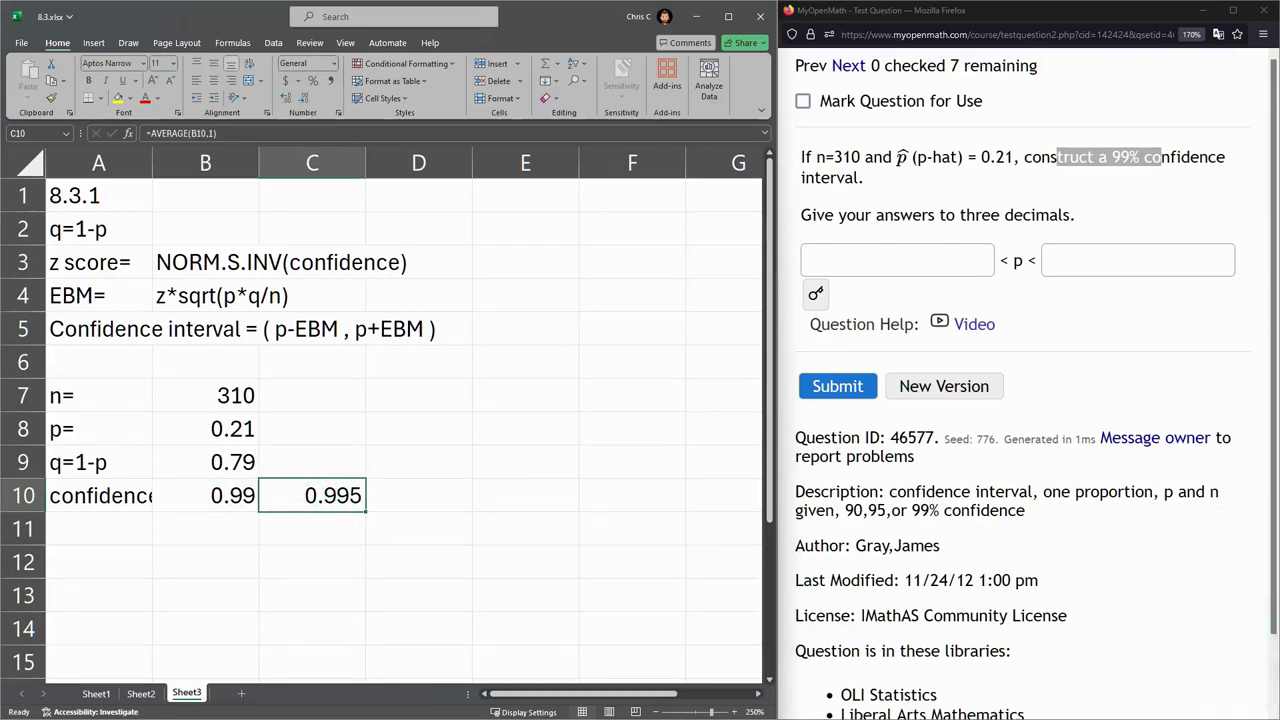
pyautogui.click(120, 530)
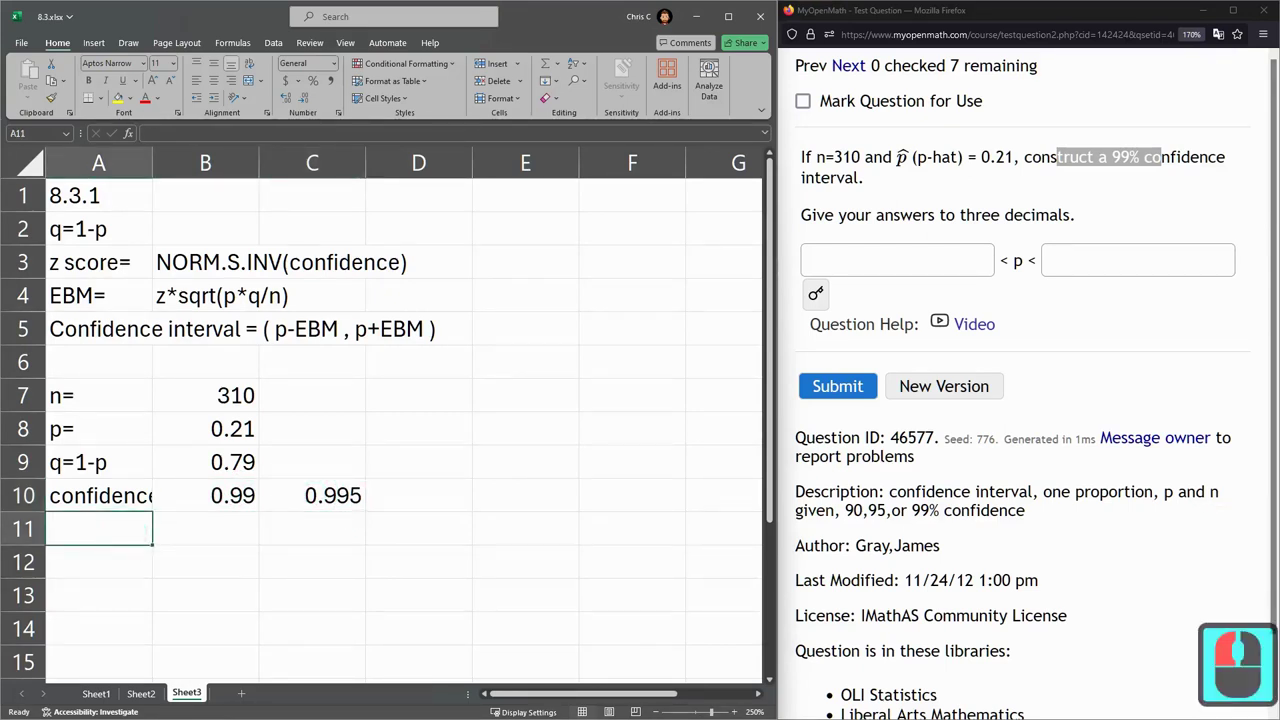
# Label A11 z= and enter =NORM.S.INV(C10) in B11, giving 2.57583.
pyautogui.write('z=')
pyautogui.press('Tab')
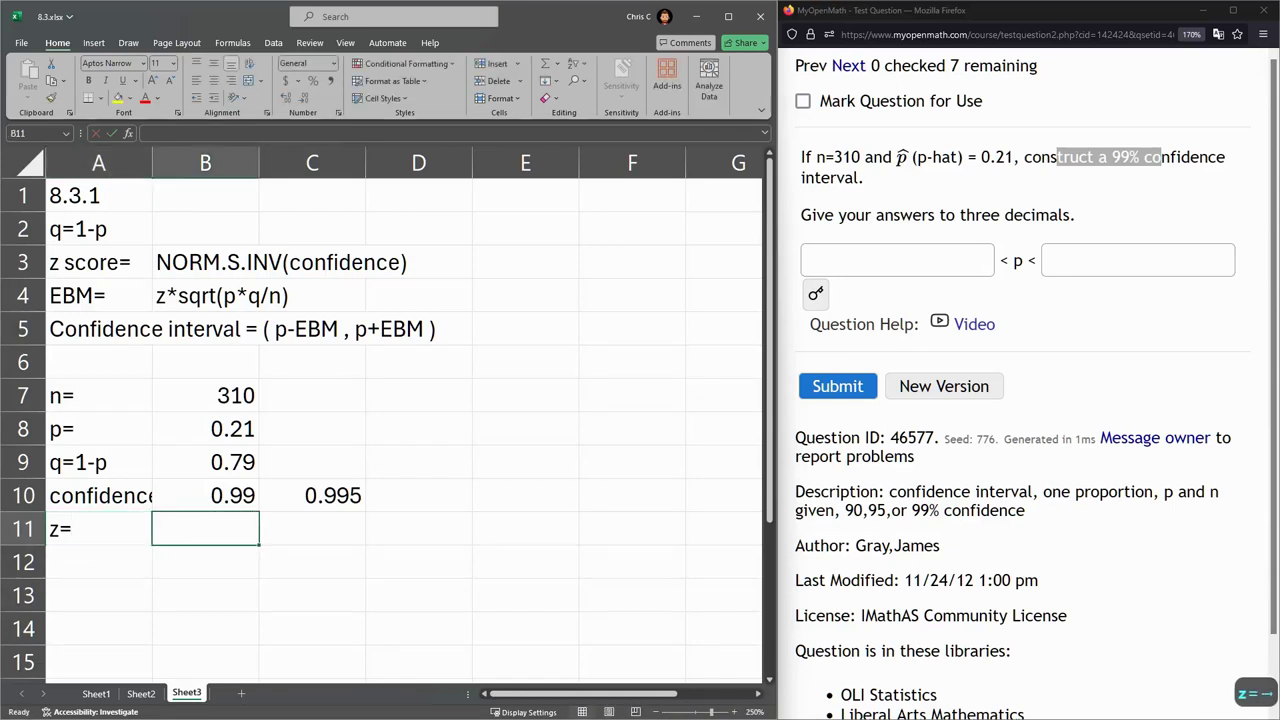
pyautogui.write('=nor')
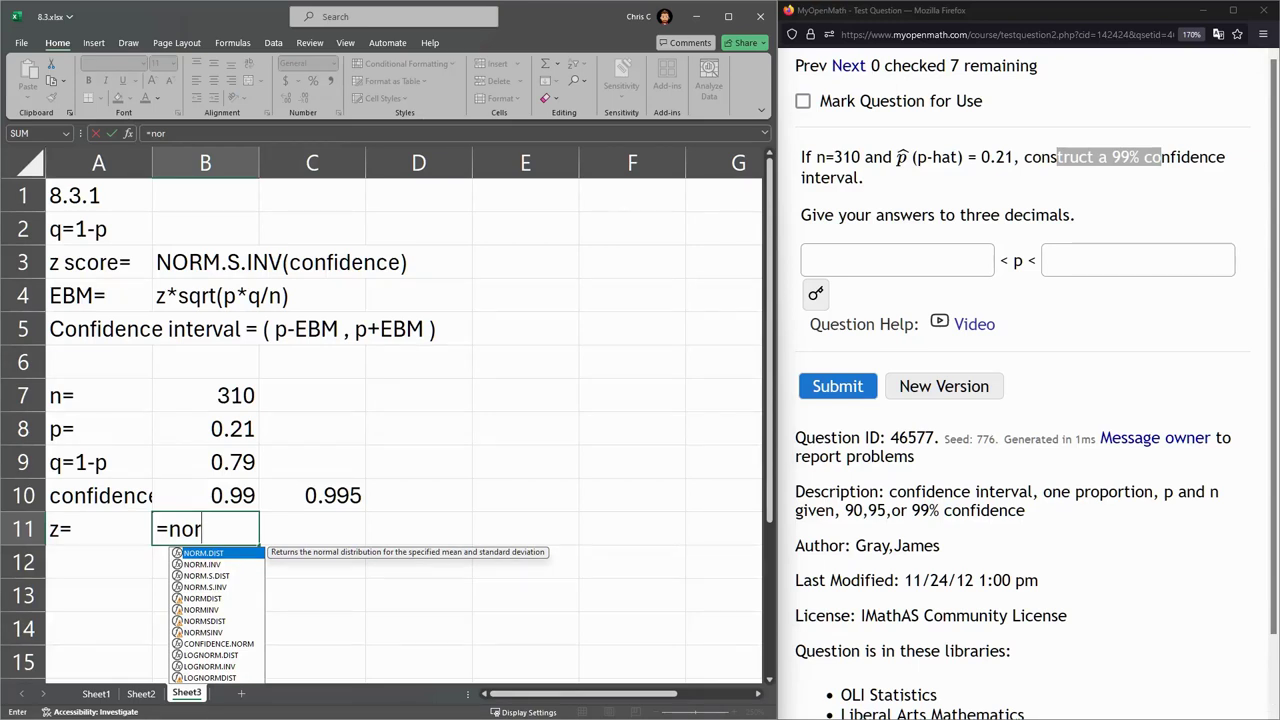
pyautogui.click(205, 587)
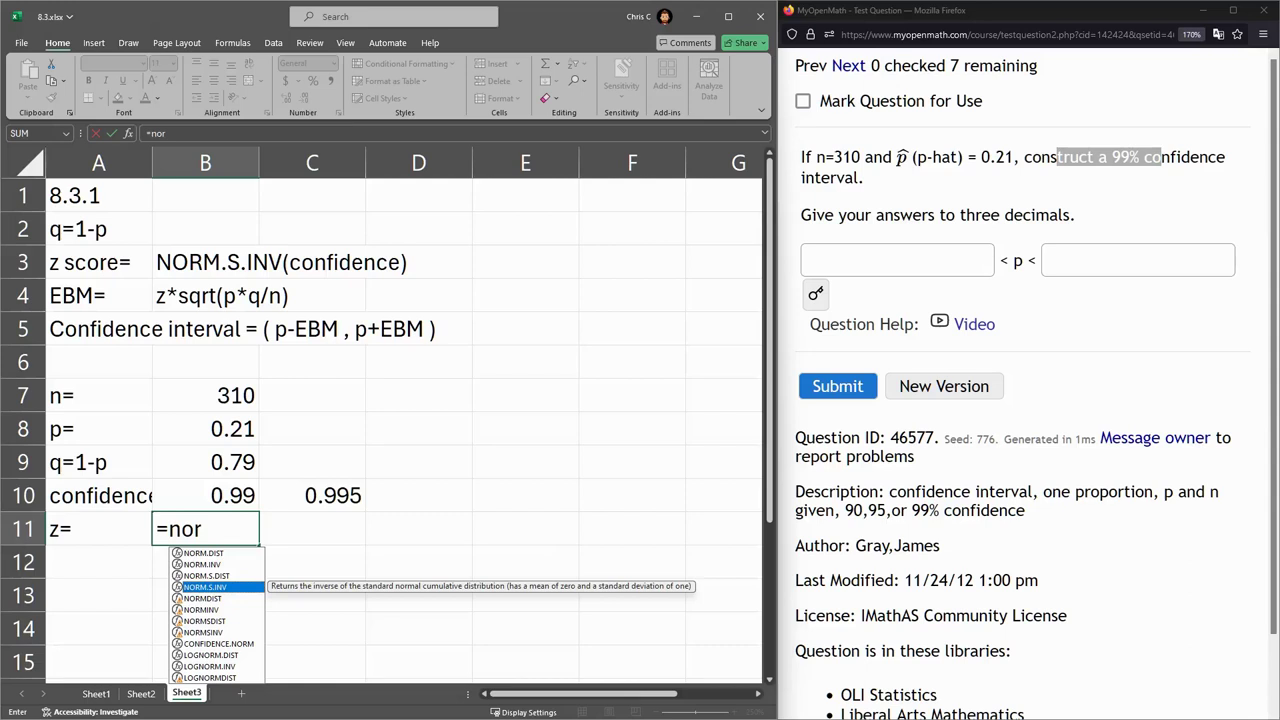
pyautogui.doubleClick(207, 587)
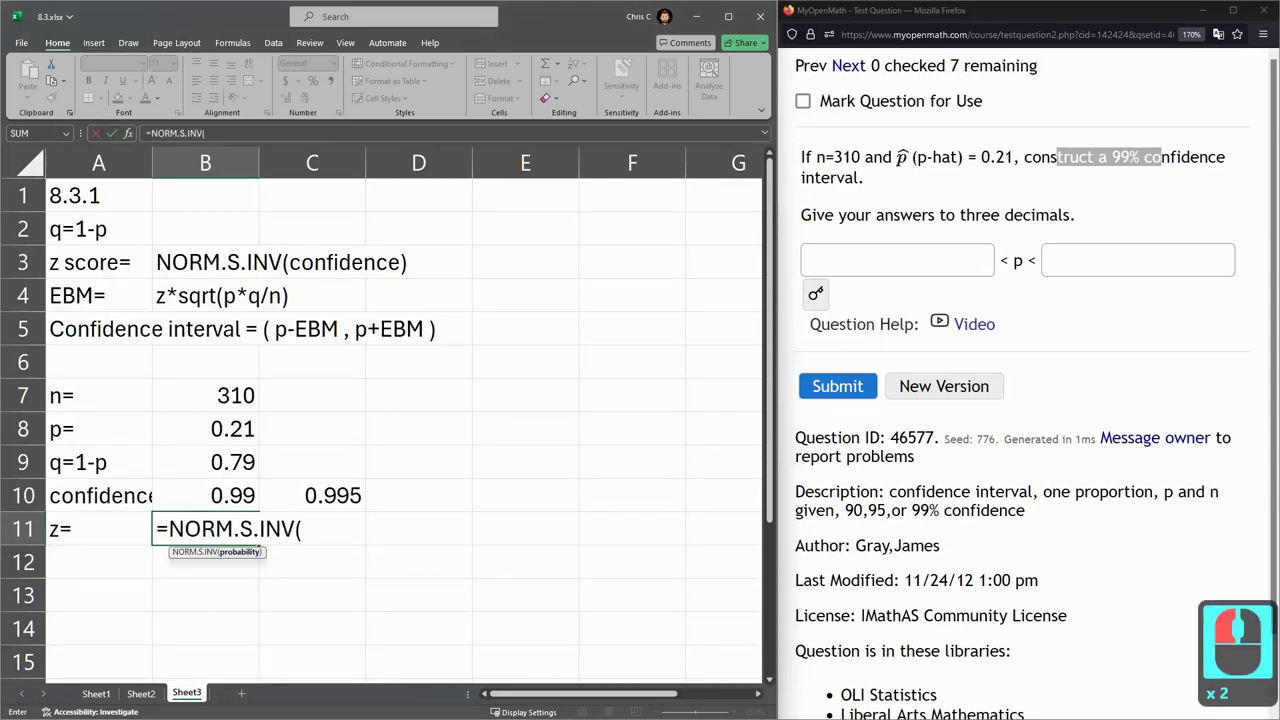
pyautogui.click(330, 495)
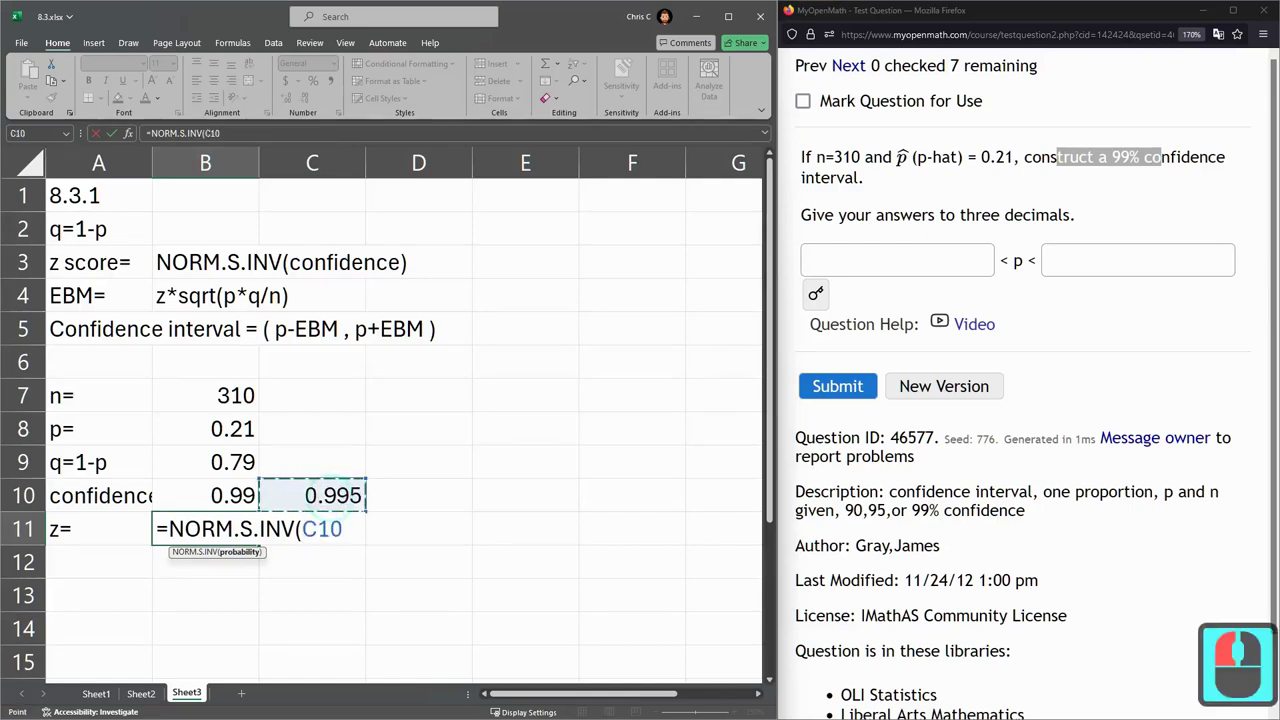
pyautogui.write(')')
pyautogui.press('Return')
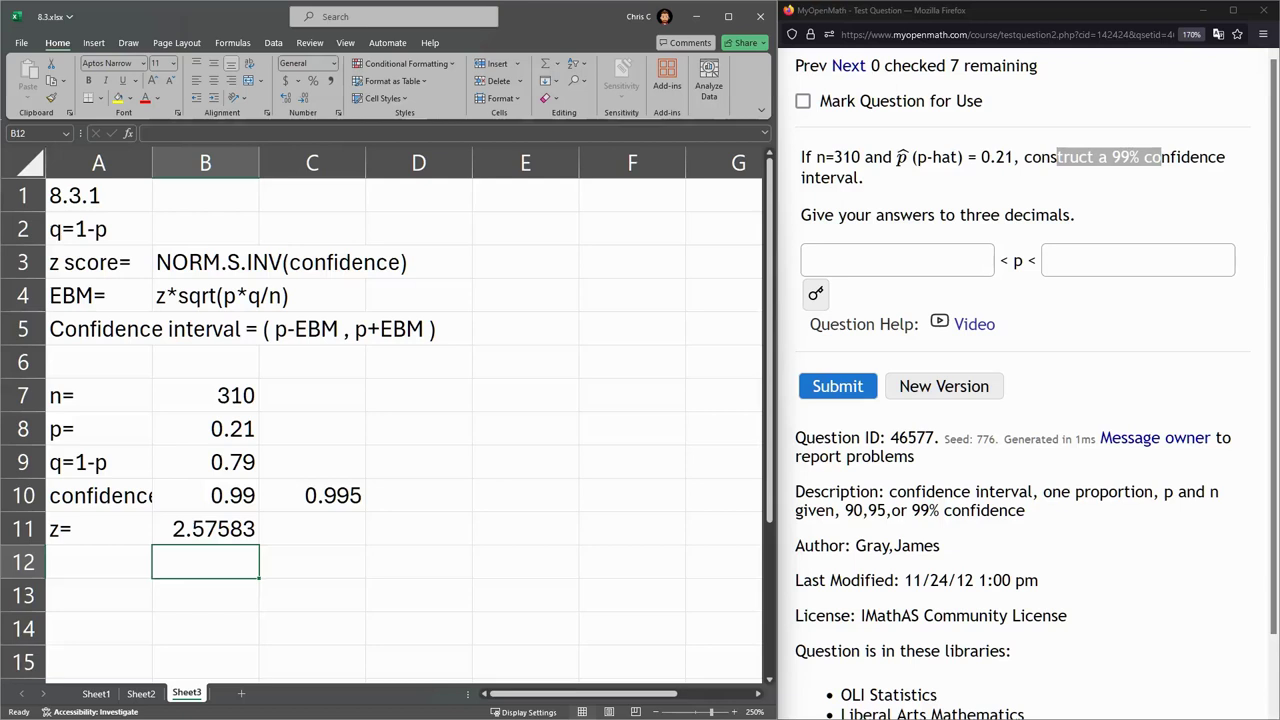
pyautogui.click(205, 529)
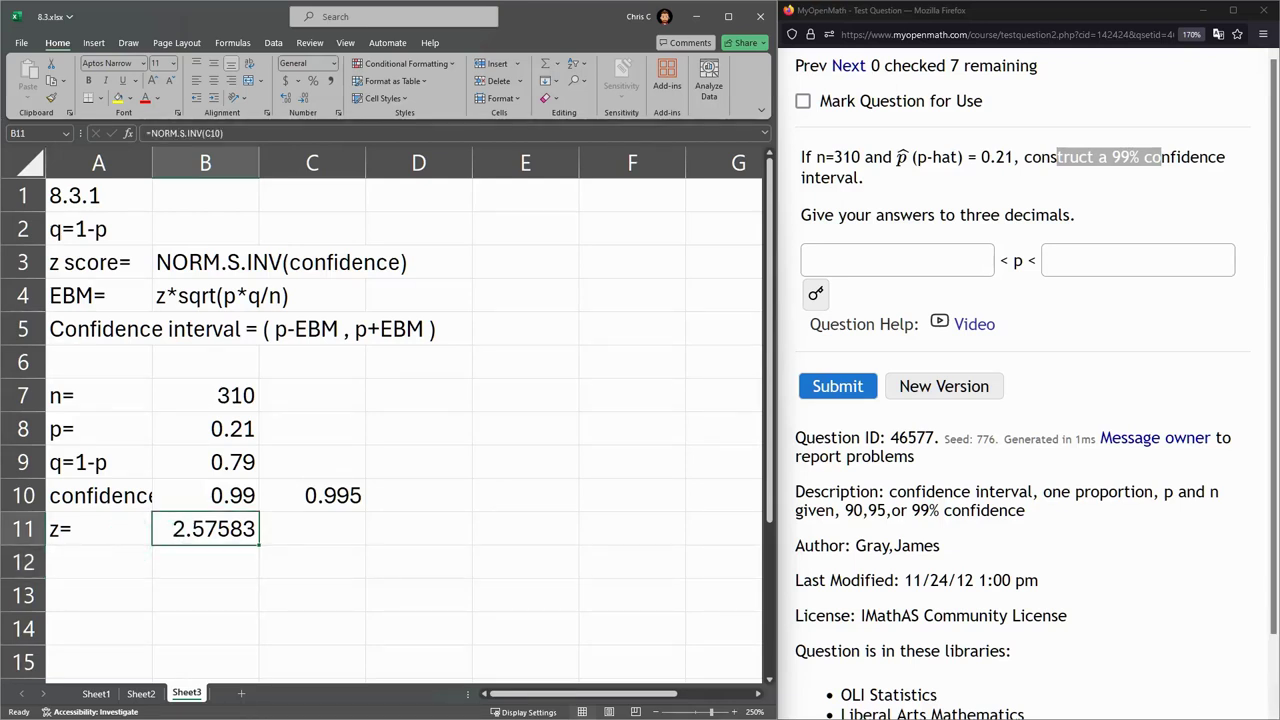
# Review the EBM and interval note formulas, then label A12 EBM.
pyautogui.click(115, 561)
pyautogui.click(84, 296)
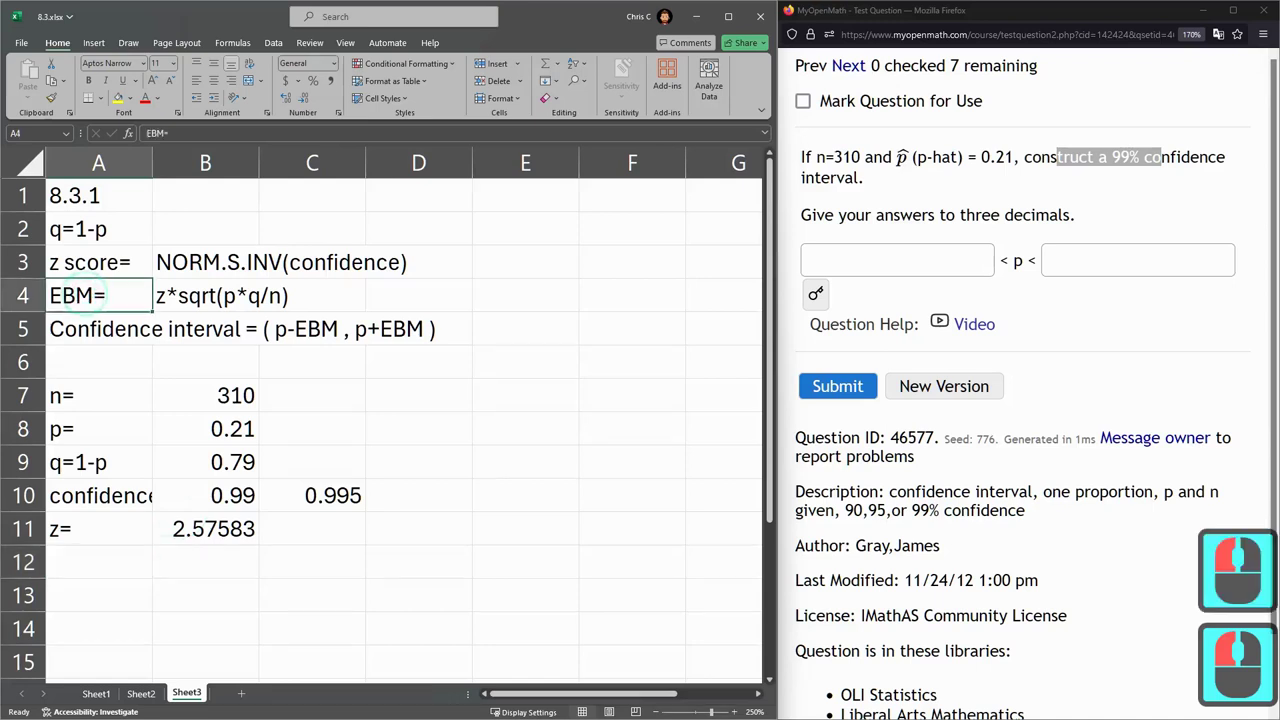
pyautogui.click(312, 329)
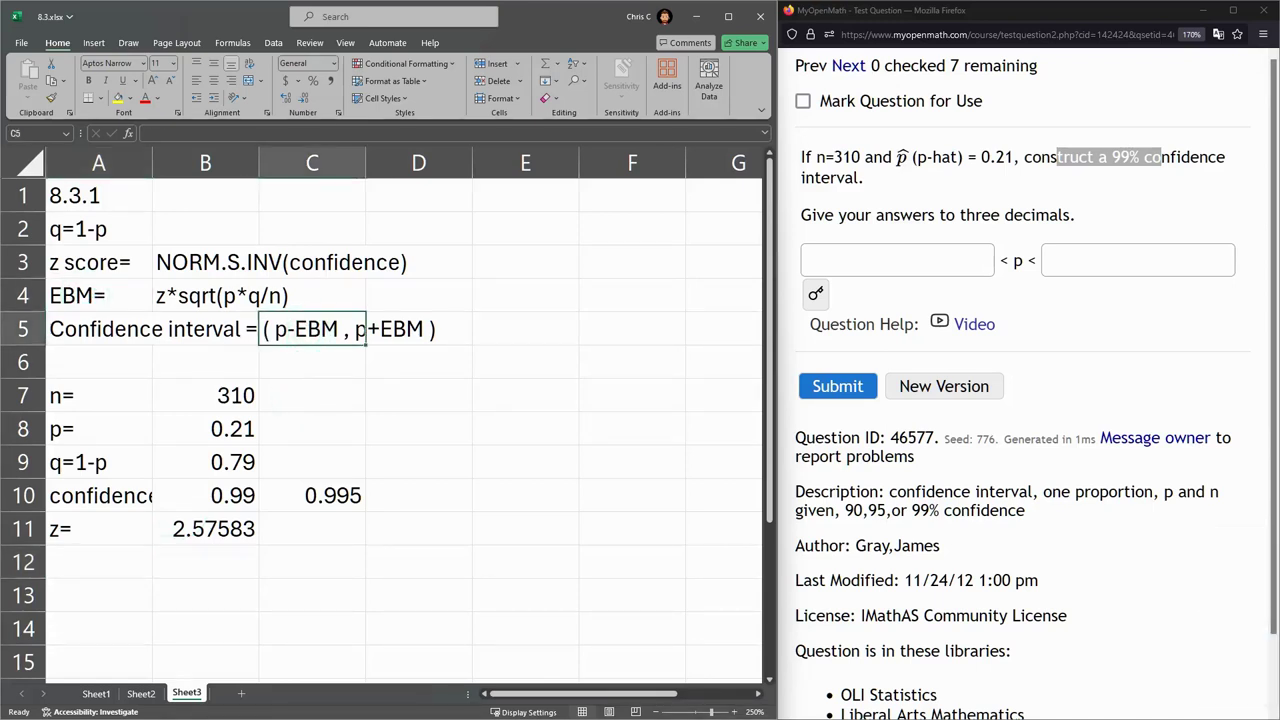
pyautogui.click(80, 562)
pyautogui.write('EBM')
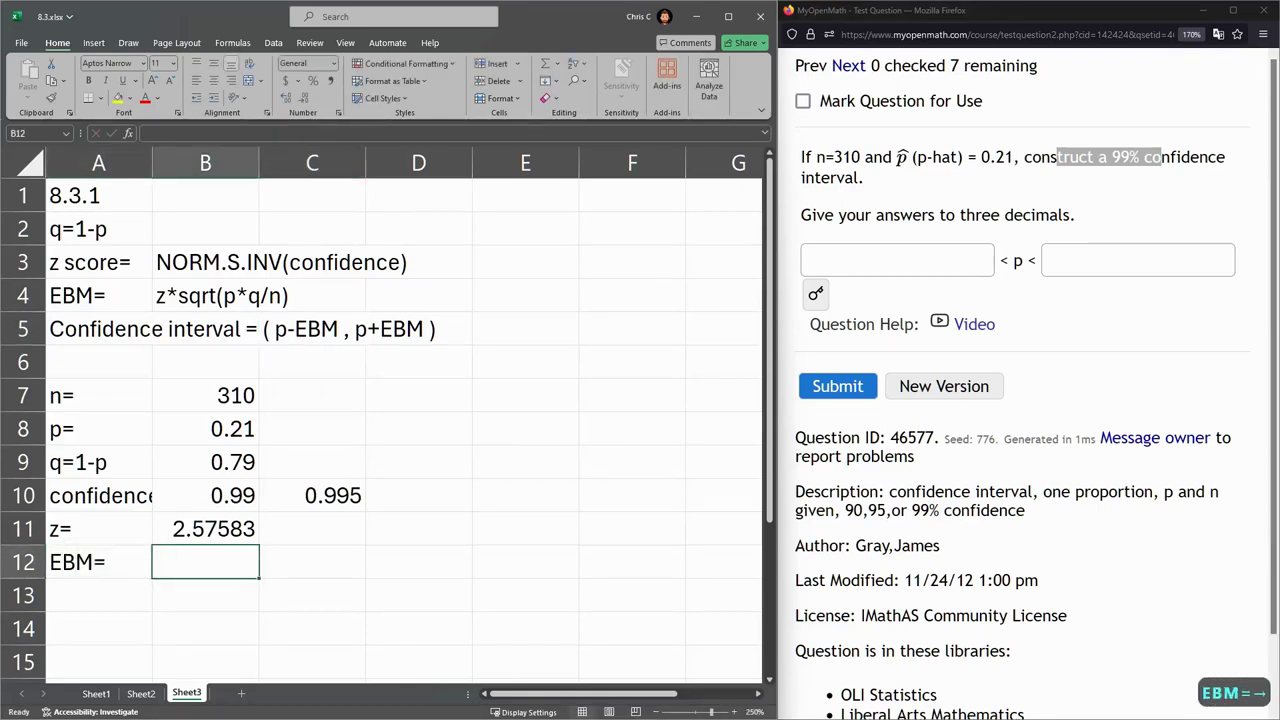
# Enter =B11*SQRT(B8*B9/B7) in B12, giving an error bound of 0.05959.
pyautogui.write('=')
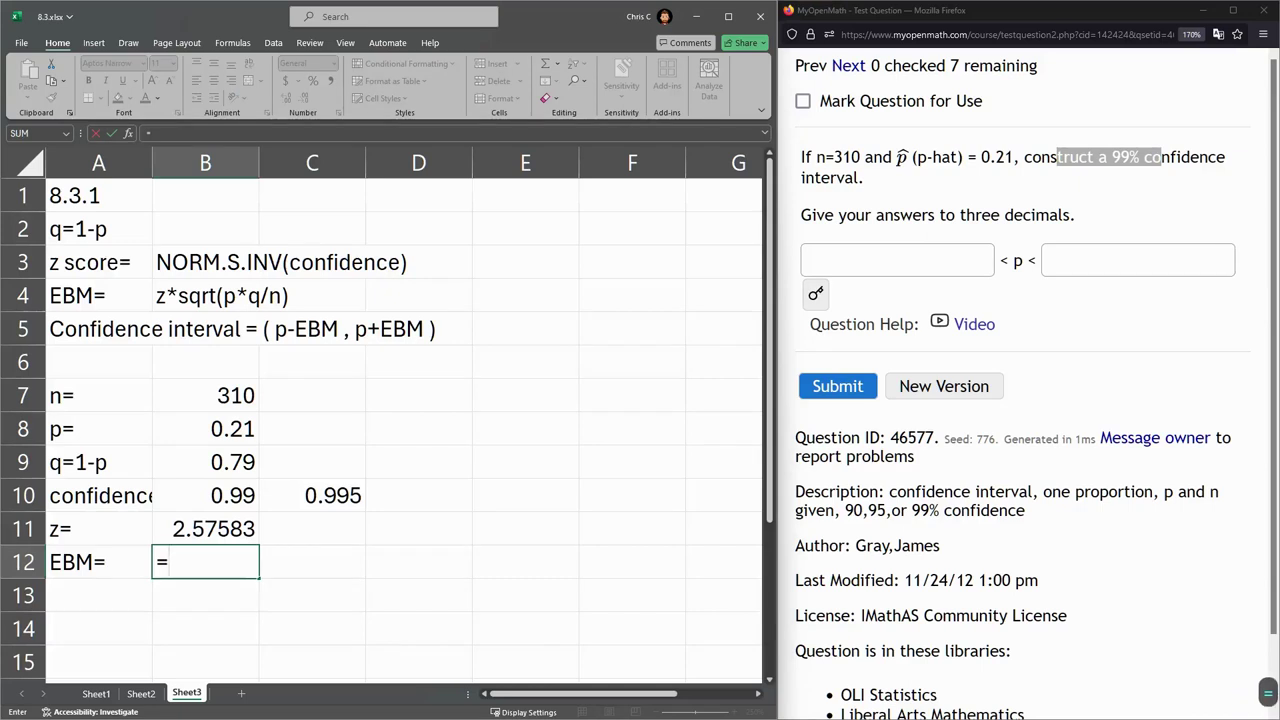
pyautogui.click(210, 528)
pyautogui.write('*')
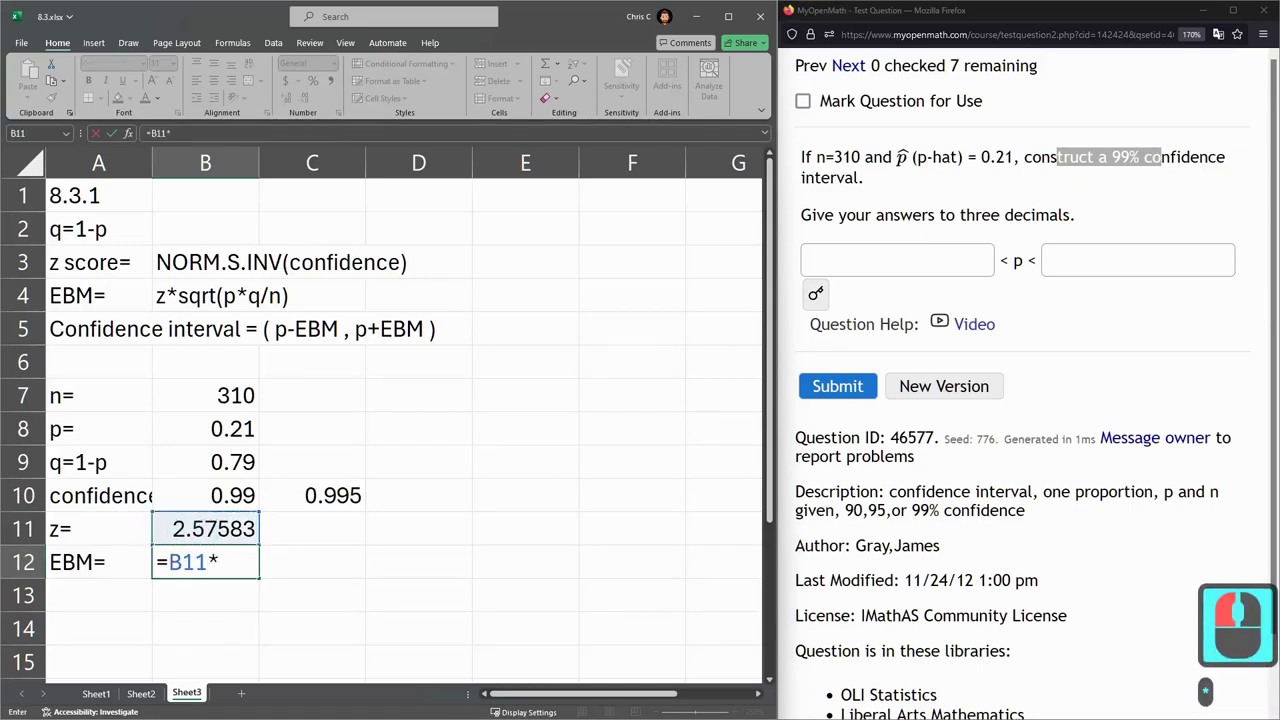
pyautogui.write('sqrt(')
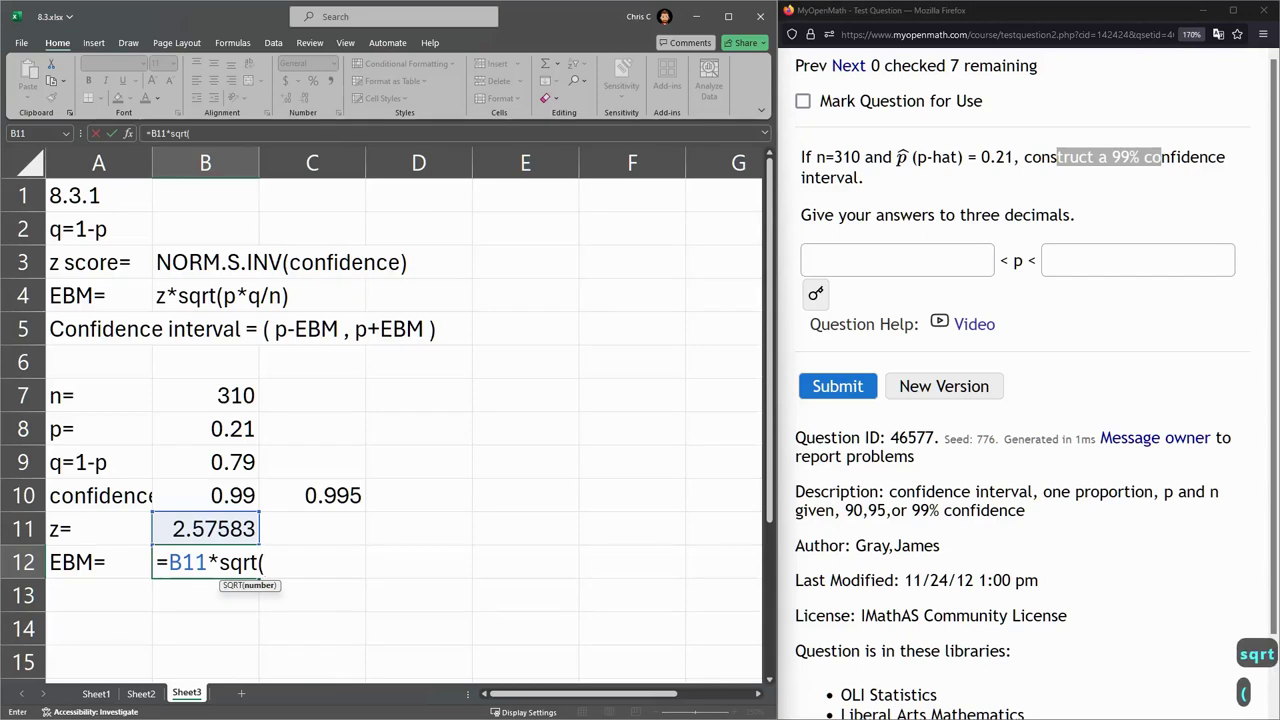
pyautogui.click(215, 428)
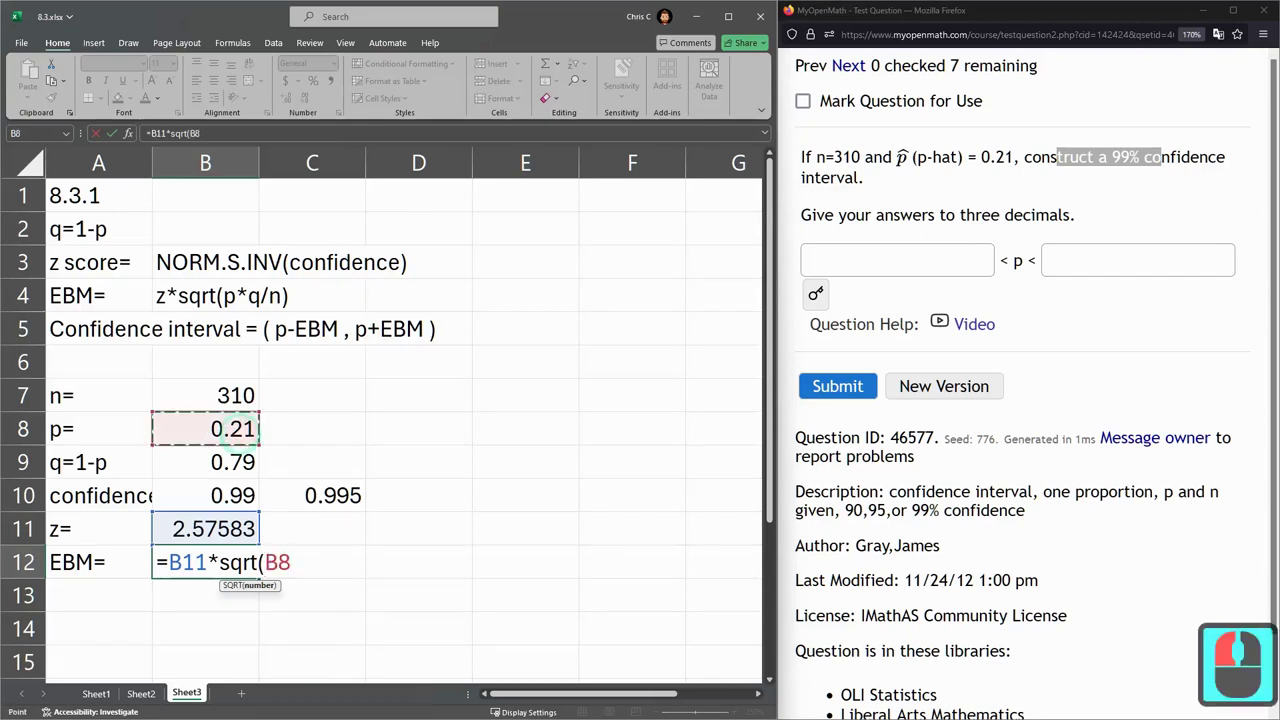
pyautogui.write('*')
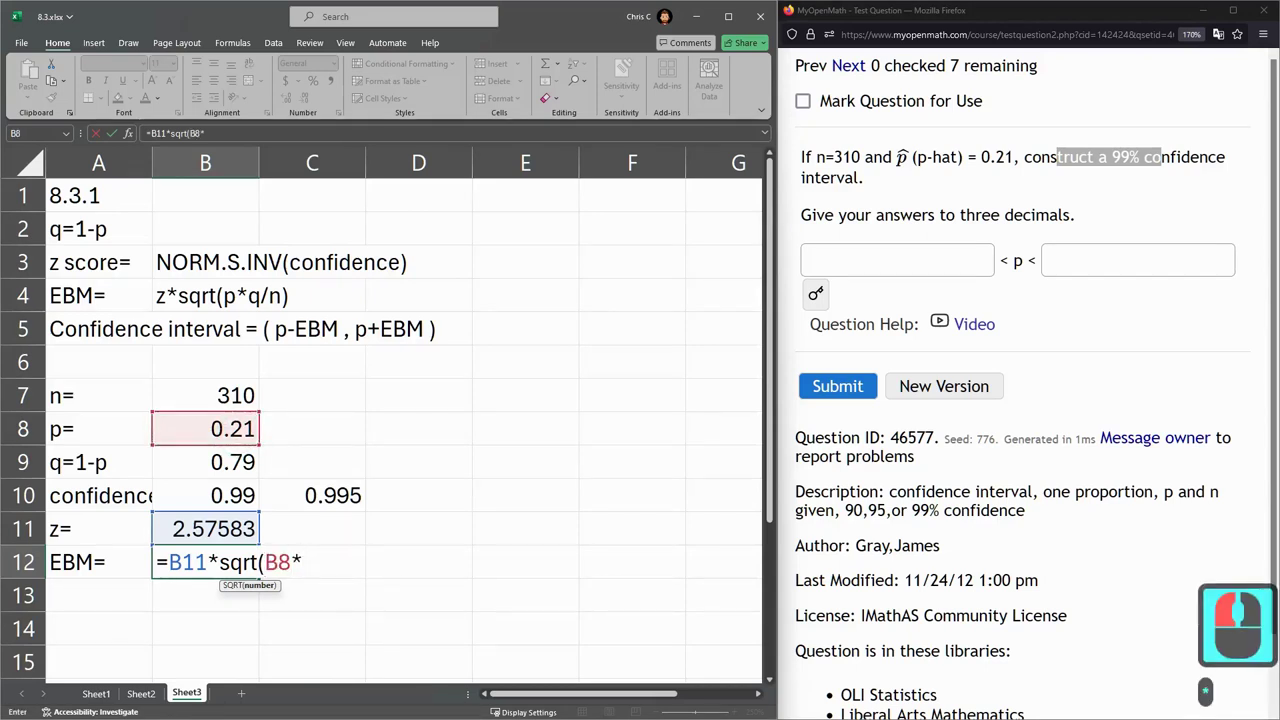
pyautogui.click(215, 462)
pyautogui.write('/')
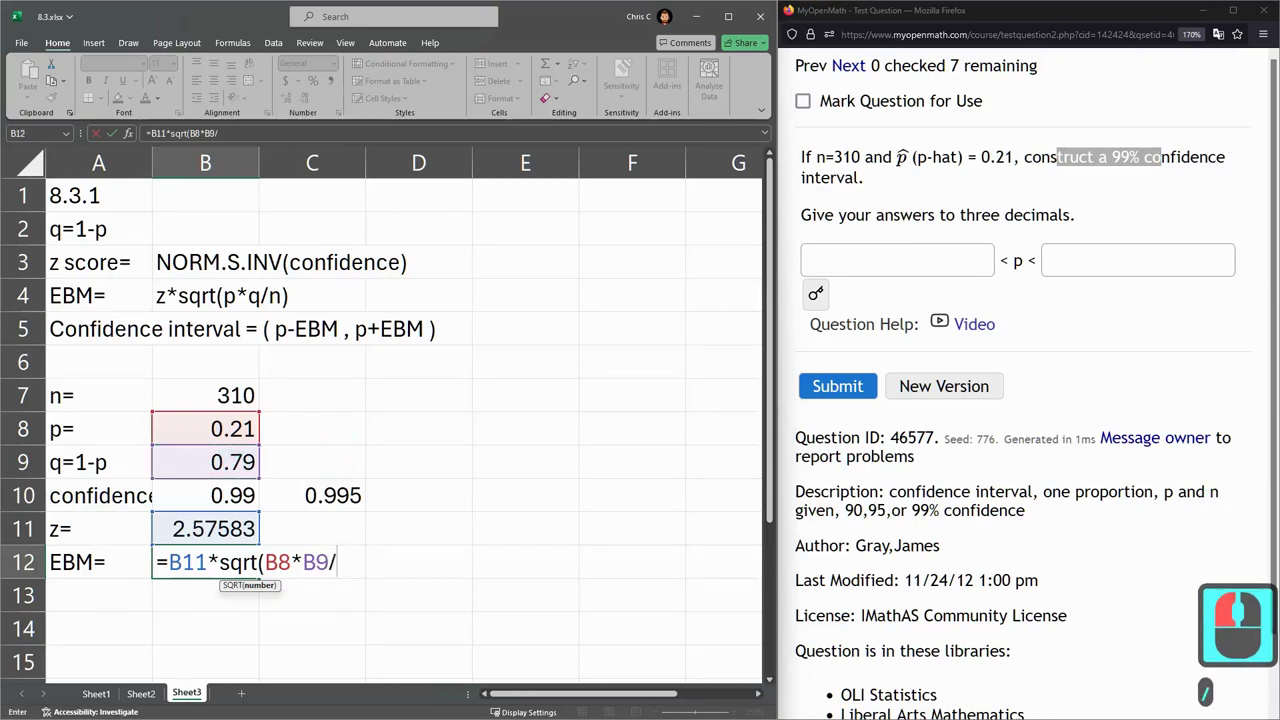
pyautogui.click(221, 393)
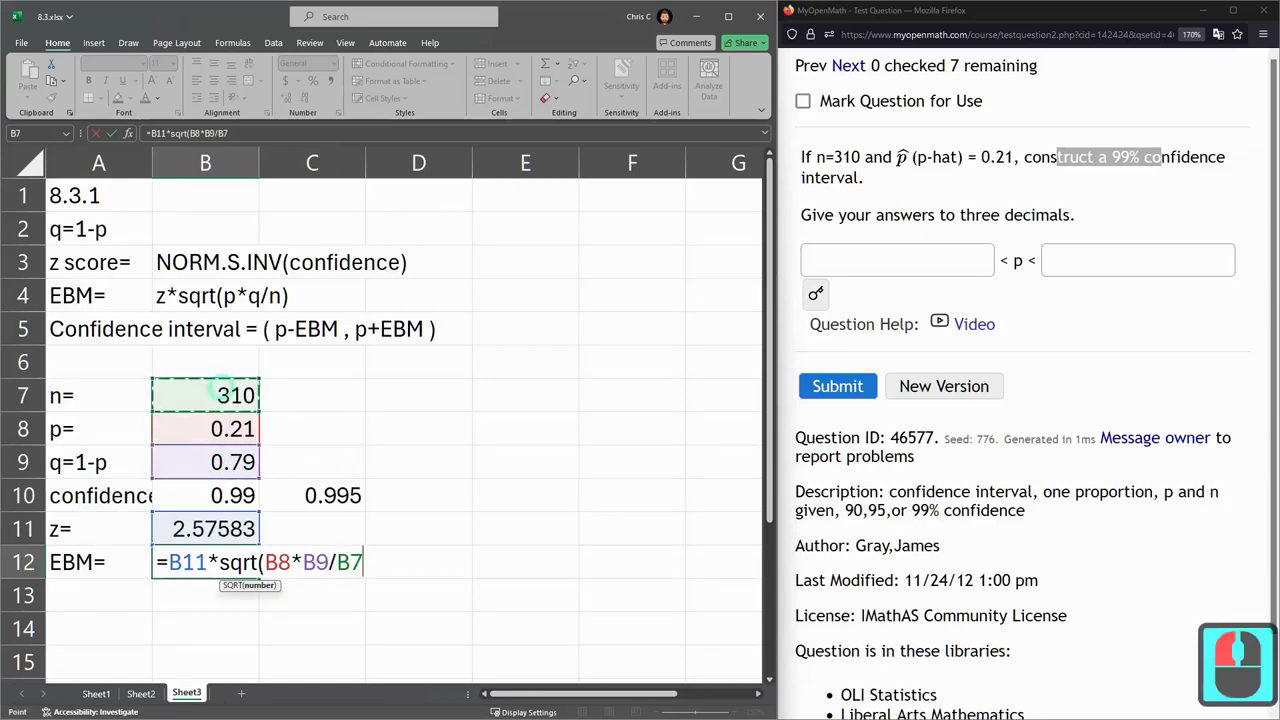
pyautogui.write(')')
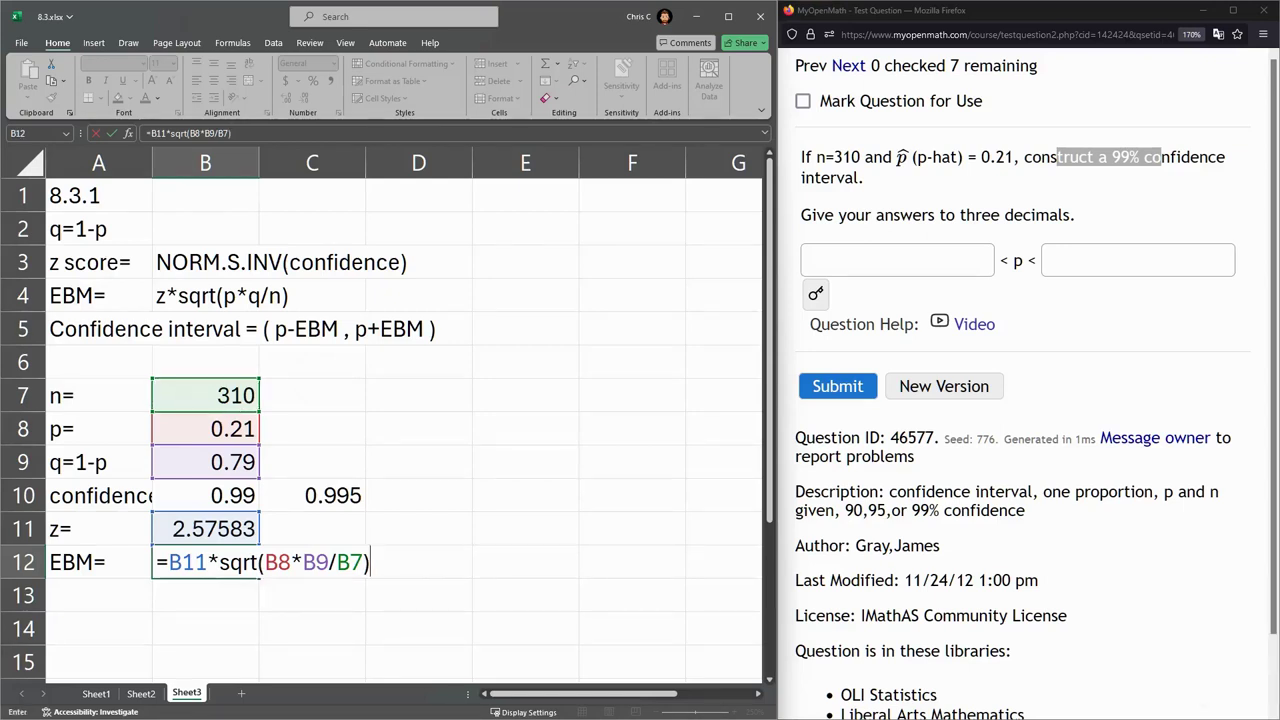
pyautogui.press('Return')
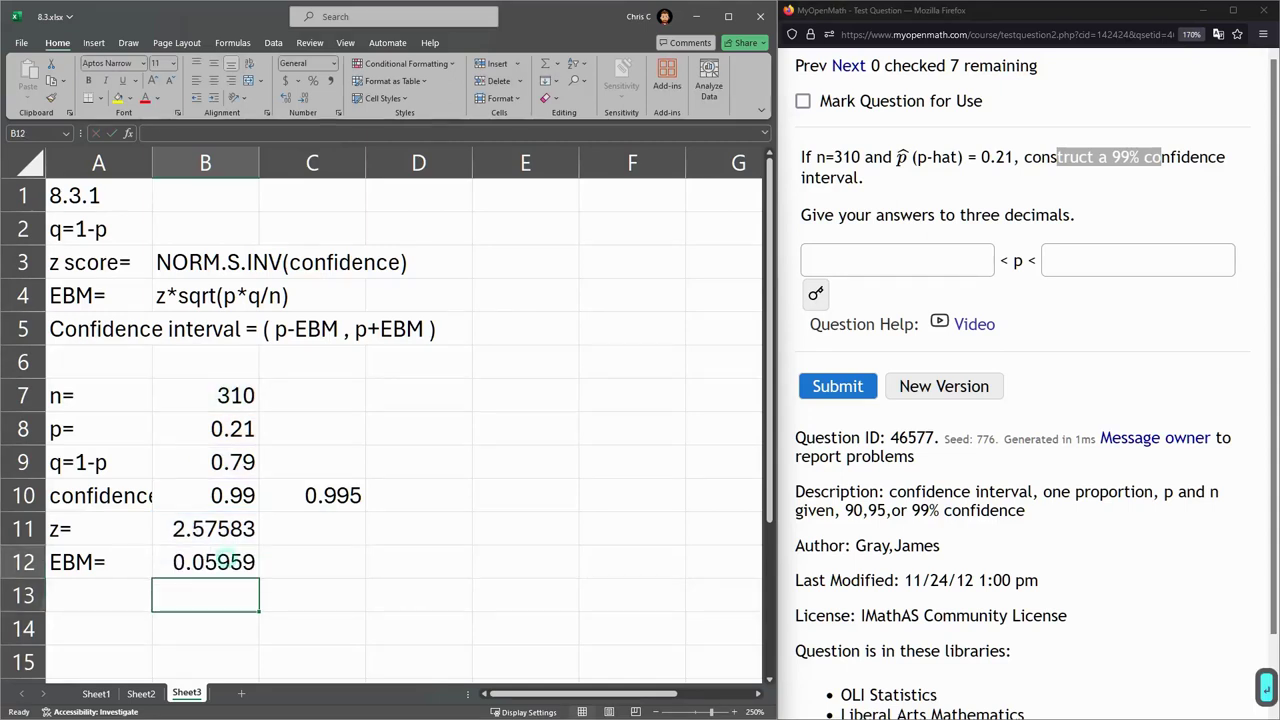
pyautogui.click(205, 562)
pyautogui.click(122, 594)
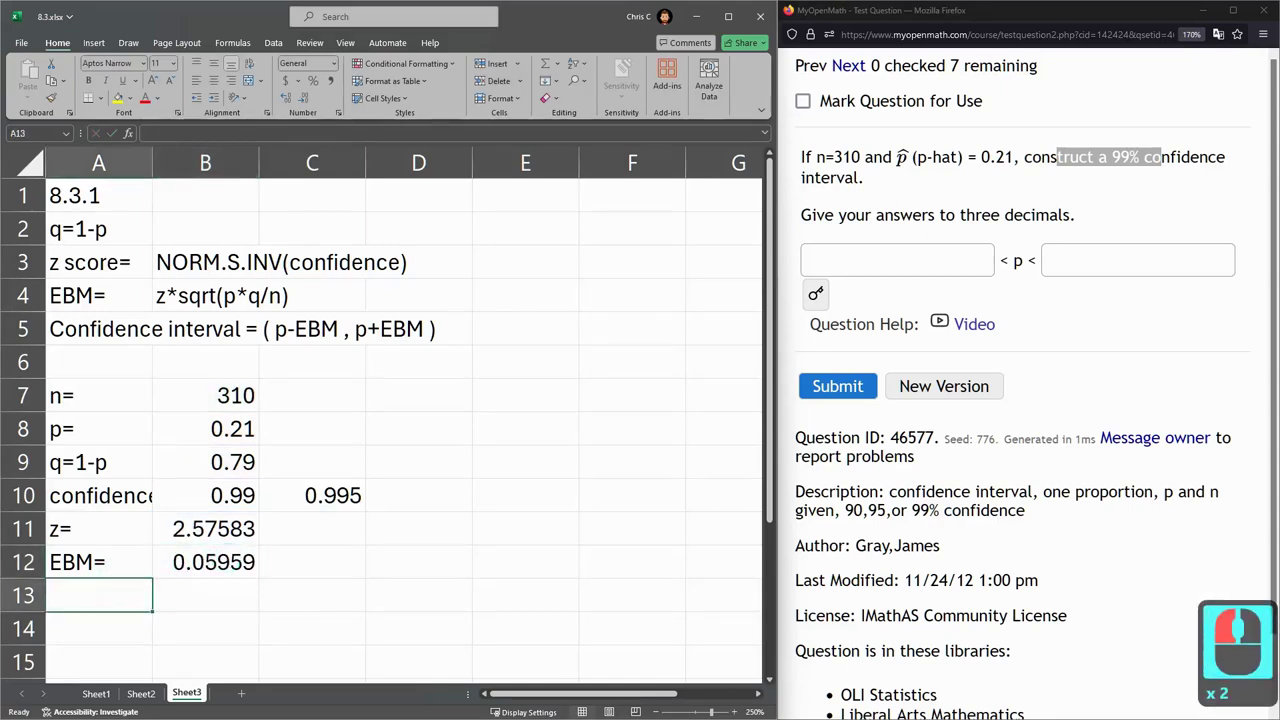
# Label cells A13 and A14 low and high.
pyautogui.write('low')
pyautogui.press('Return')
pyautogui.write('high')
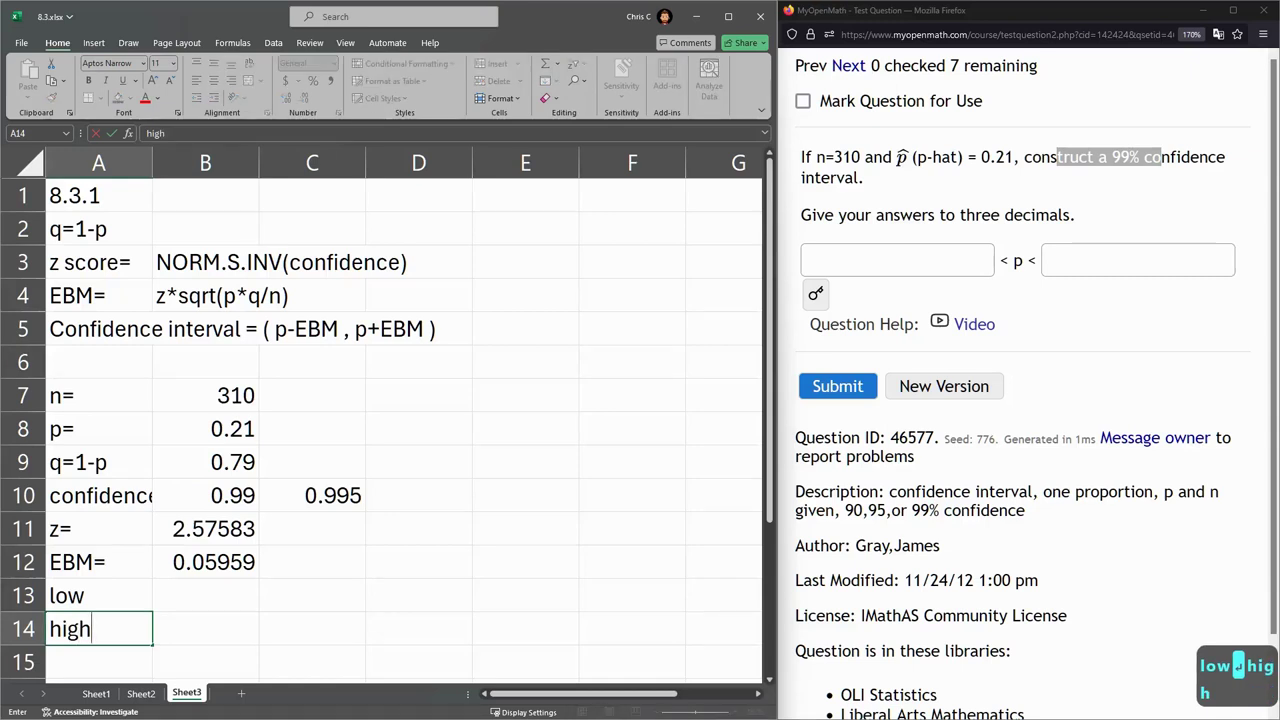
pyautogui.press('Up')
pyautogui.press('Right')
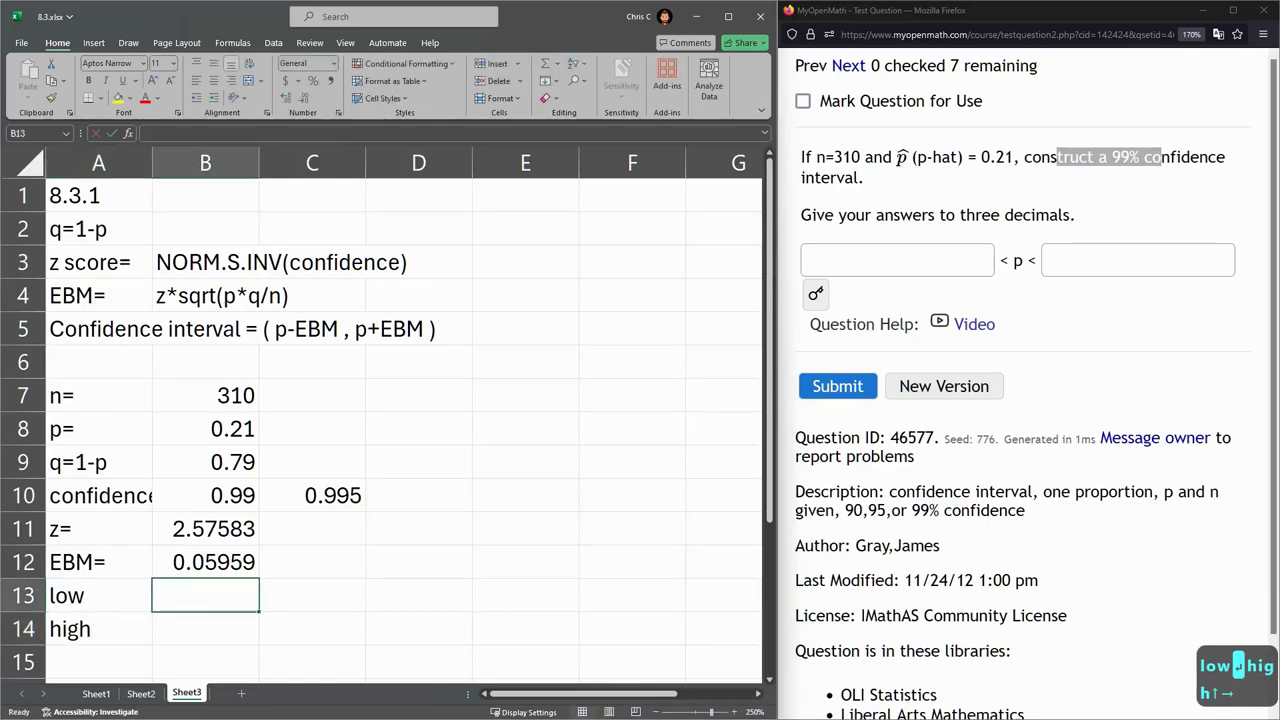
# Enter =B8-B12 in B13 and =B8+B12 in B14 for the interval bounds.
pyautogui.write('=')
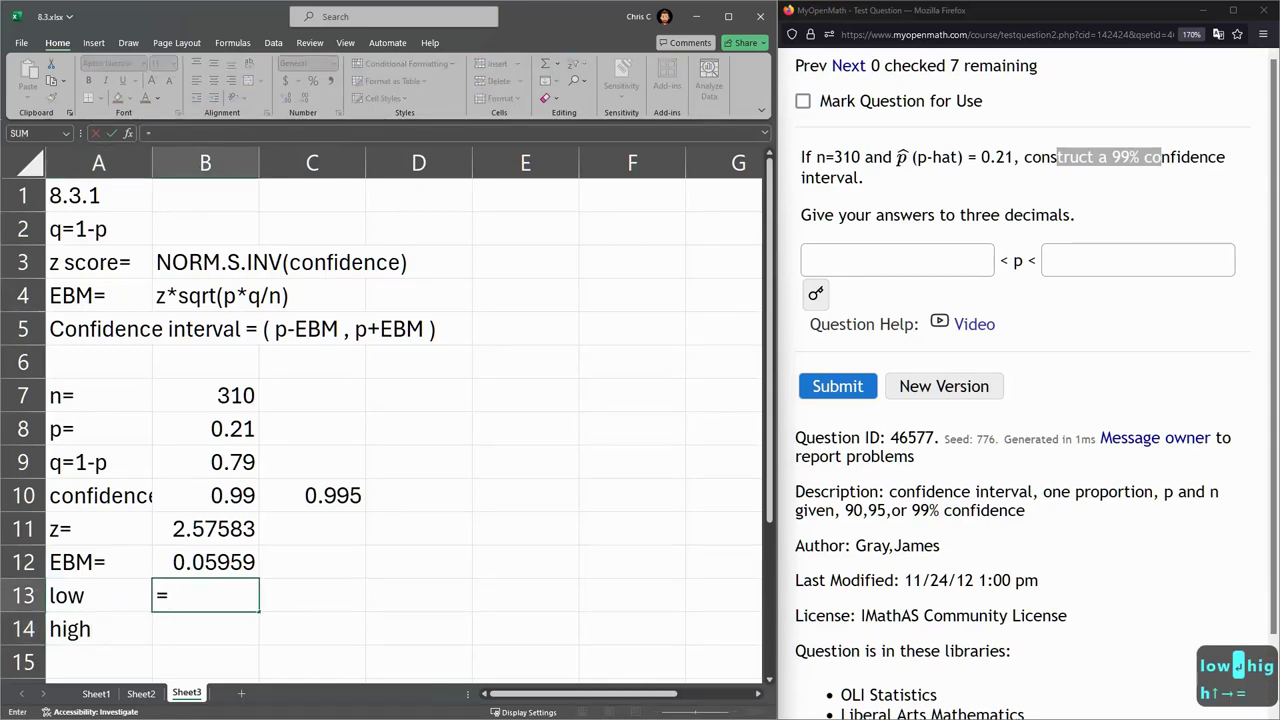
pyautogui.click(205, 429)
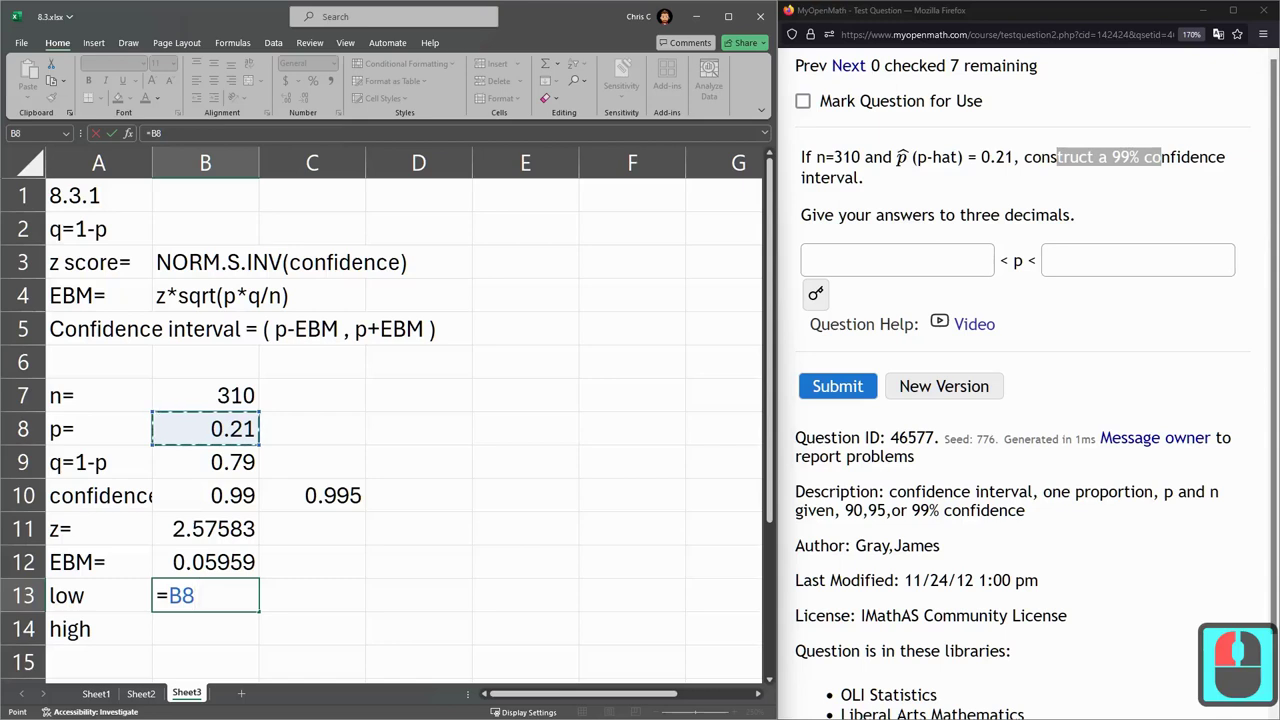
pyautogui.write('-')
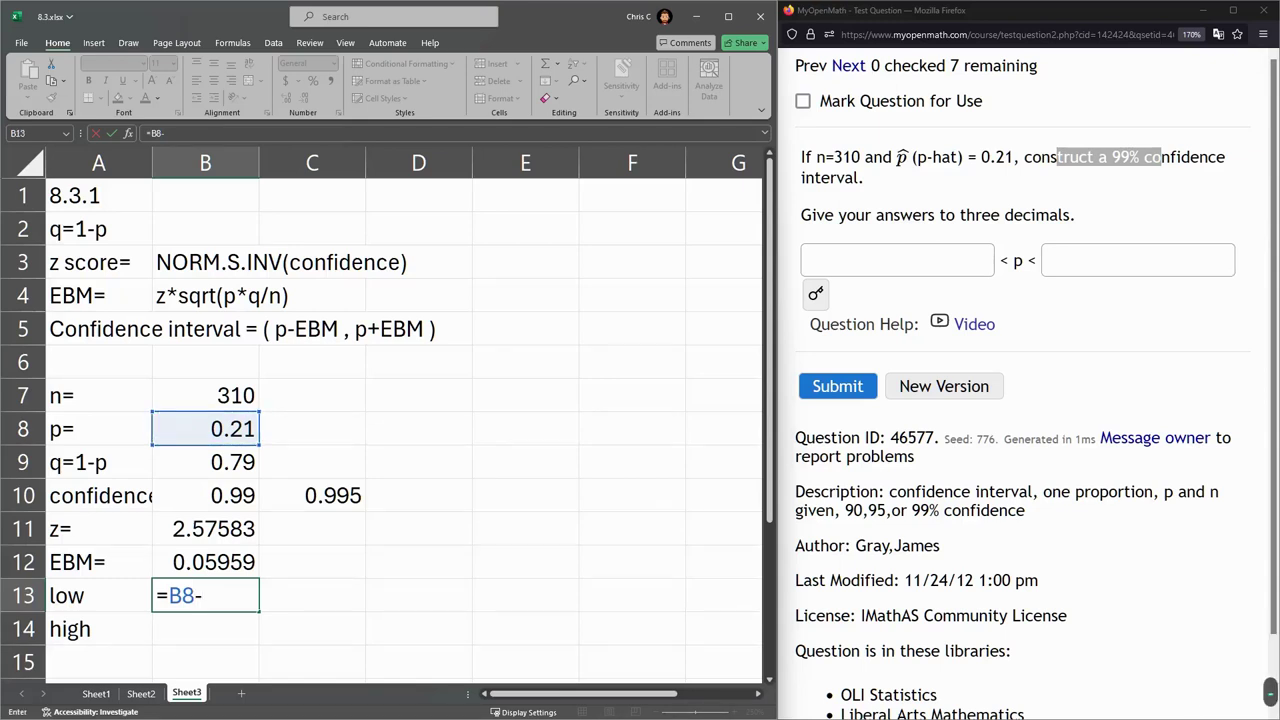
pyautogui.click(205, 562)
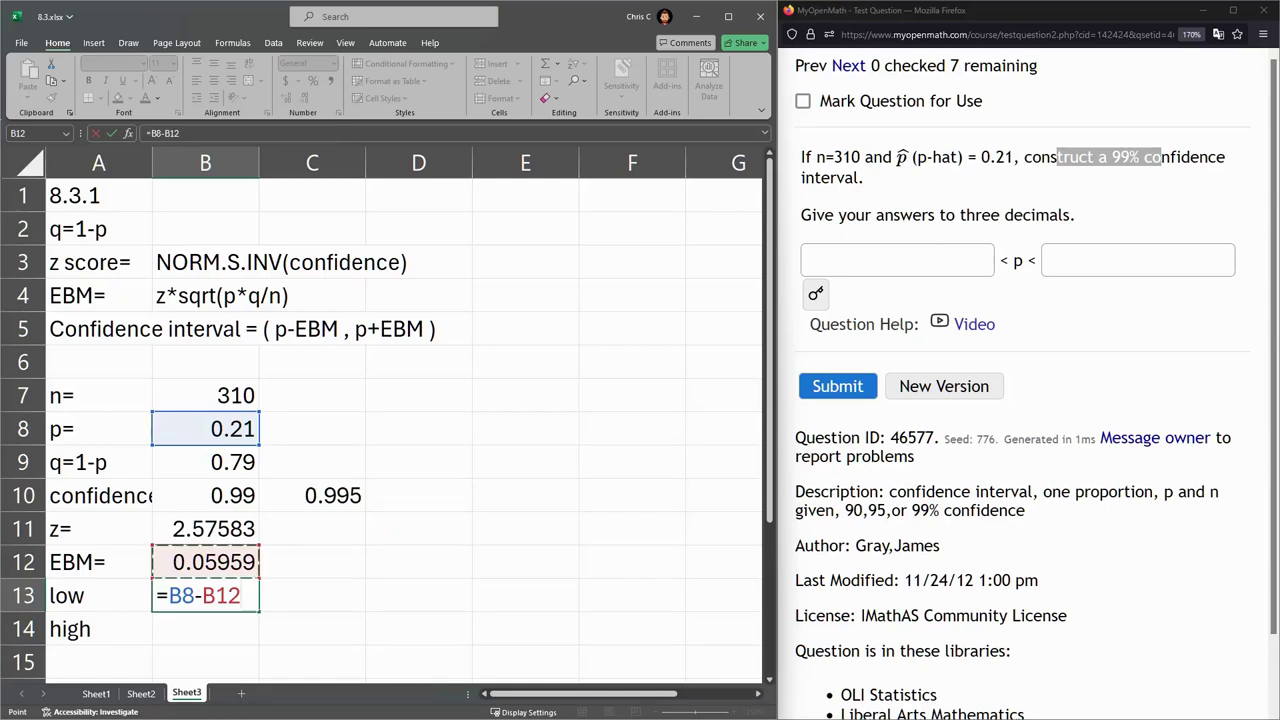
pyautogui.press('Return')
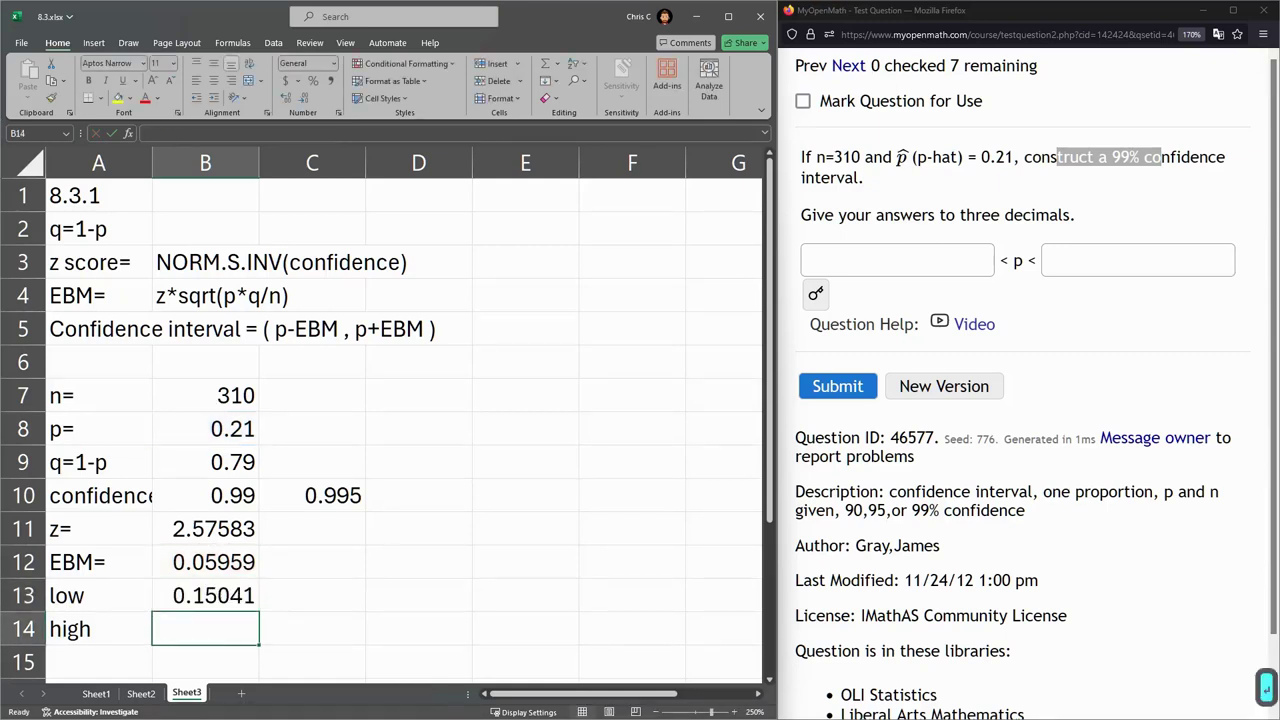
pyautogui.write('=')
pyautogui.click(205, 429)
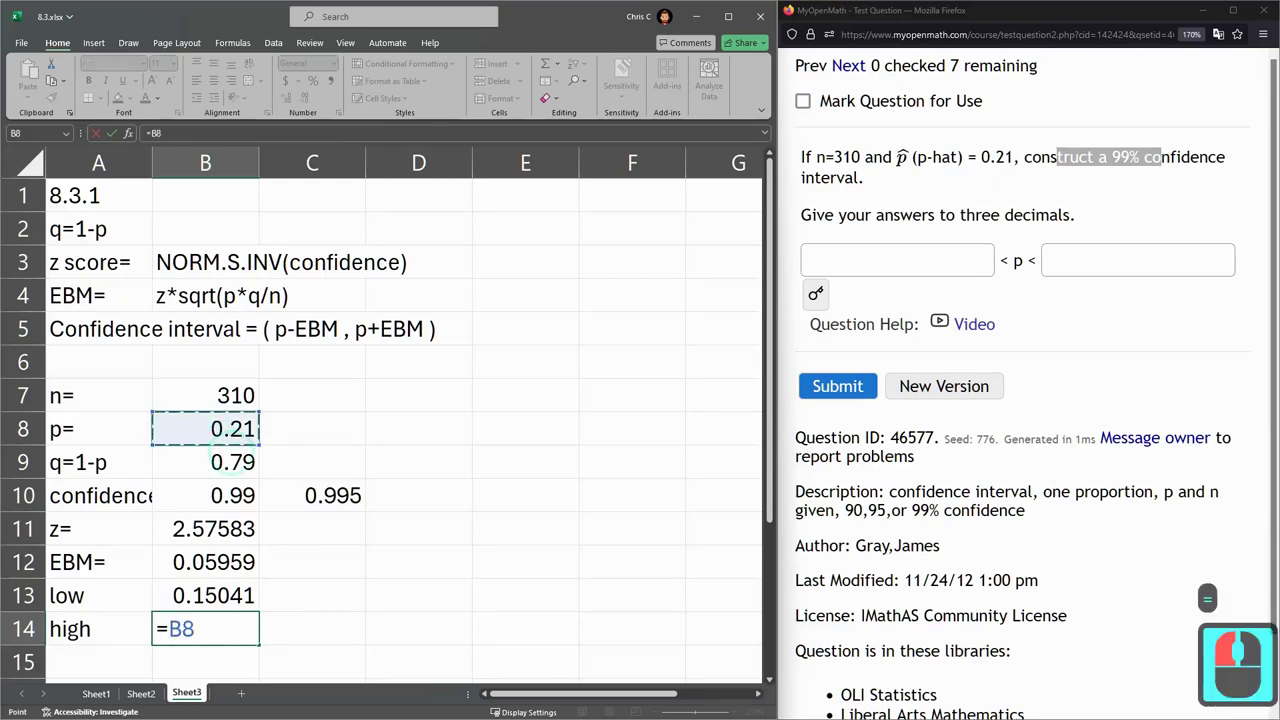
pyautogui.write('+')
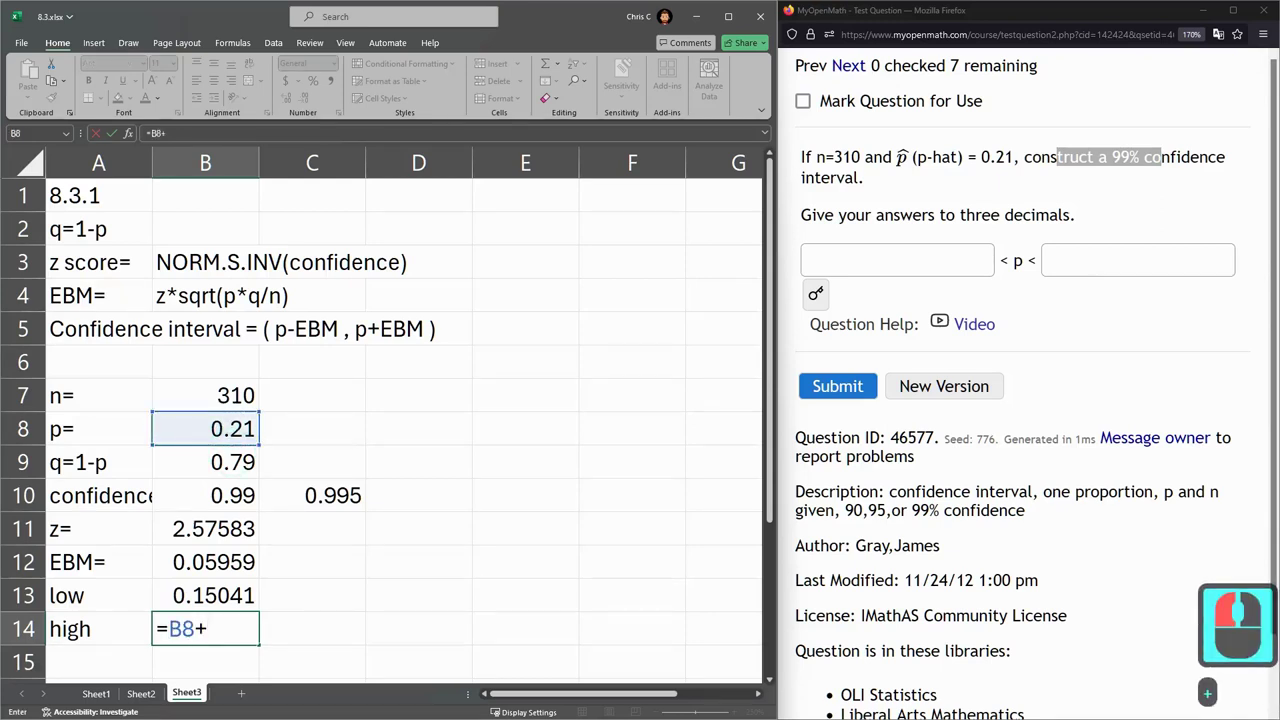
pyautogui.click(205, 562)
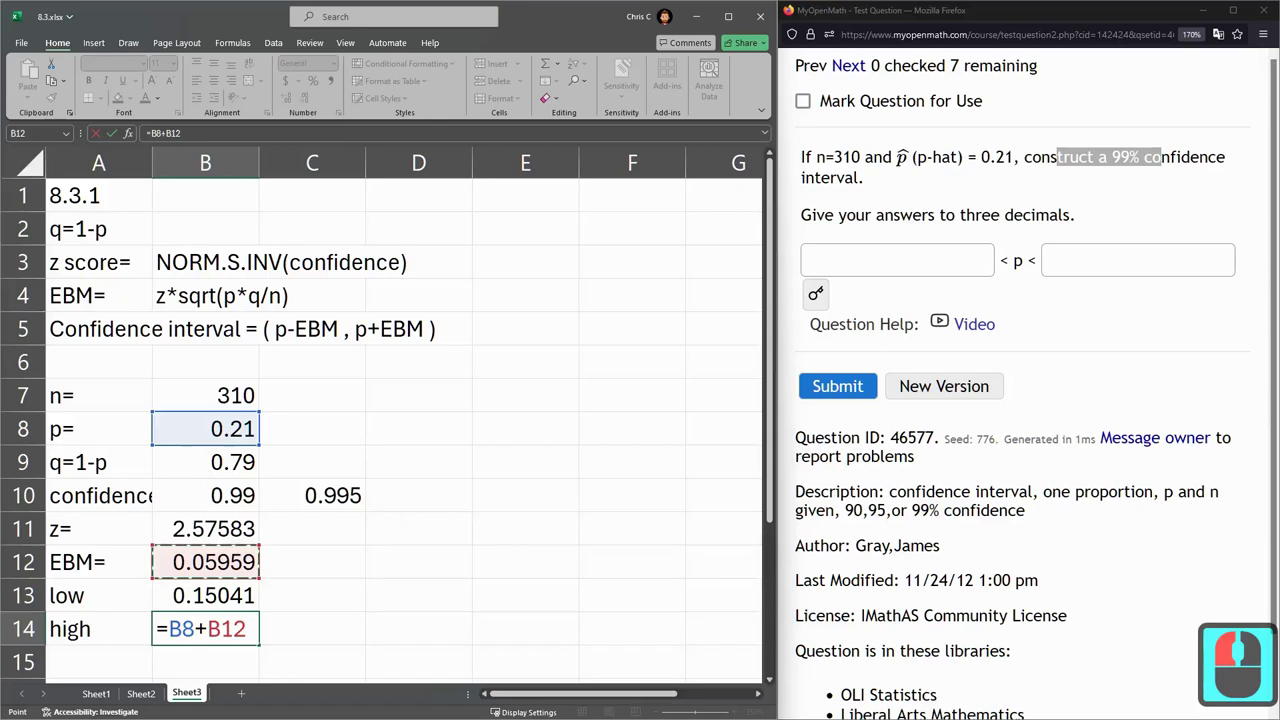
pyautogui.press('Return')
# Format B13:B14 to three decimals, showing 0.150 and 0.270.
pyautogui.click(240, 596)
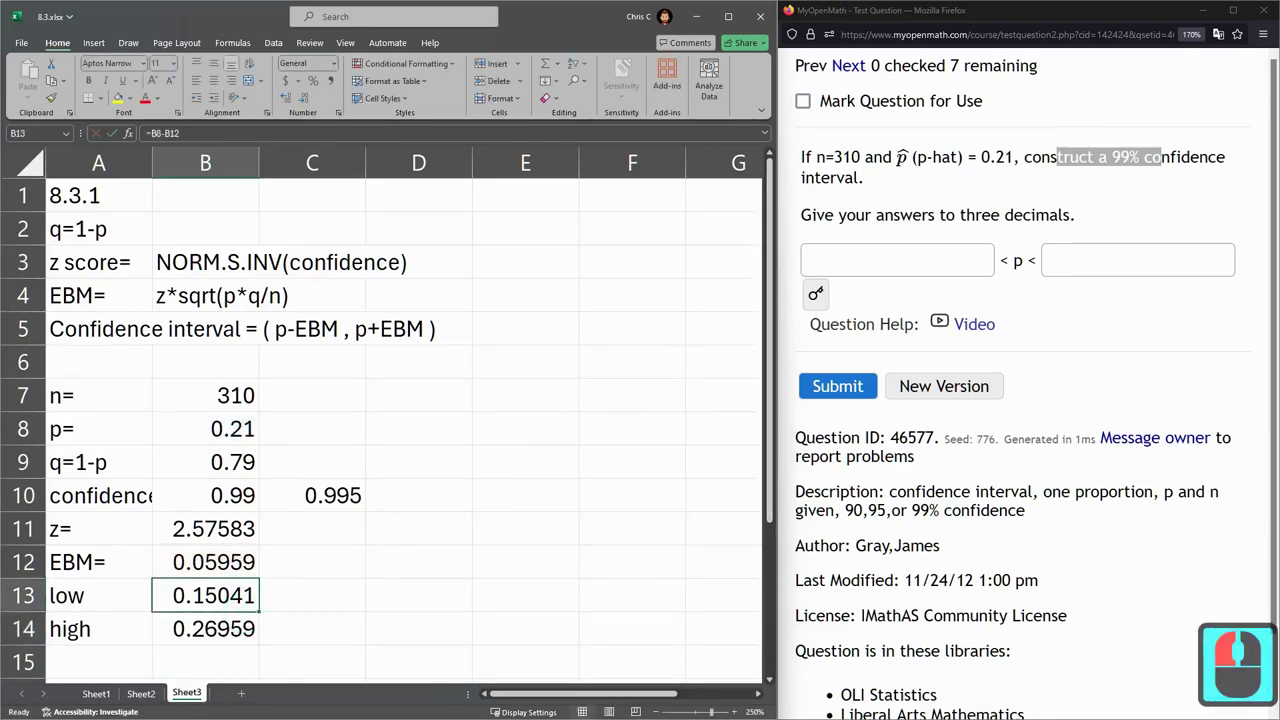
pyautogui.keyDown('shift'); pyautogui.click(205, 628); pyautogui.keyUp('shift')
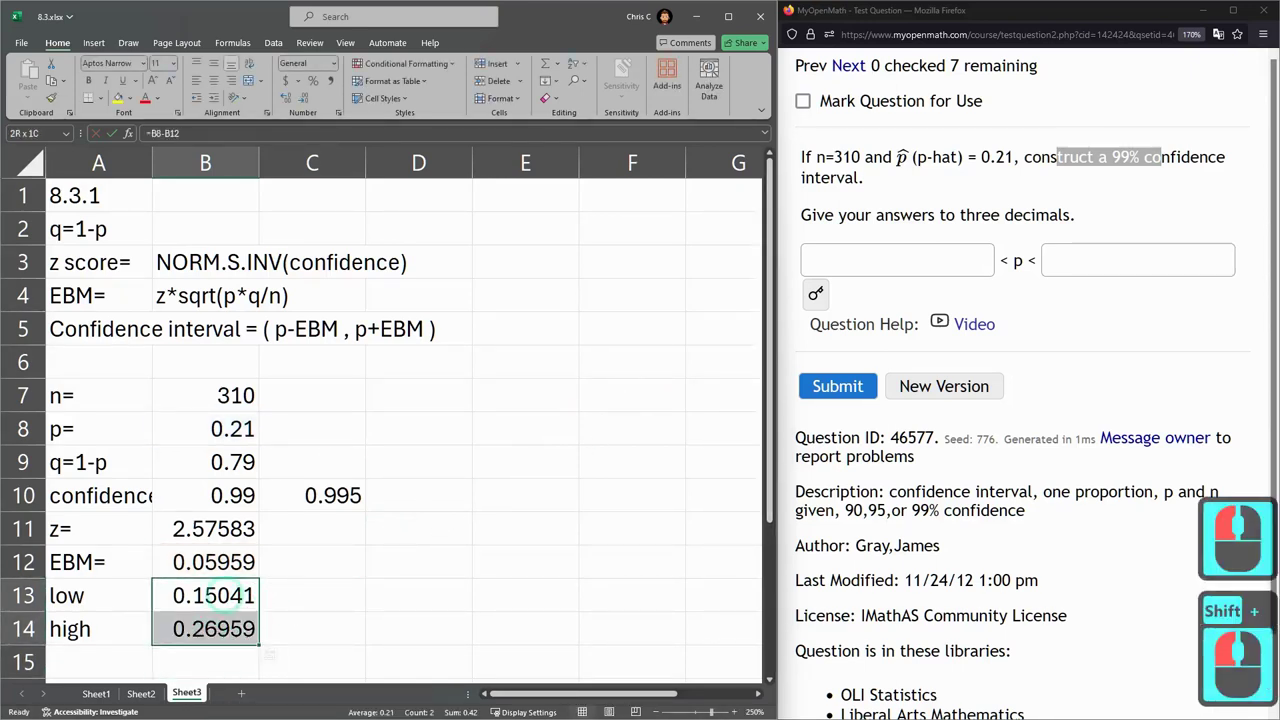
pyautogui.doubleClick(286, 97)
pyautogui.tripleClick(302, 97)
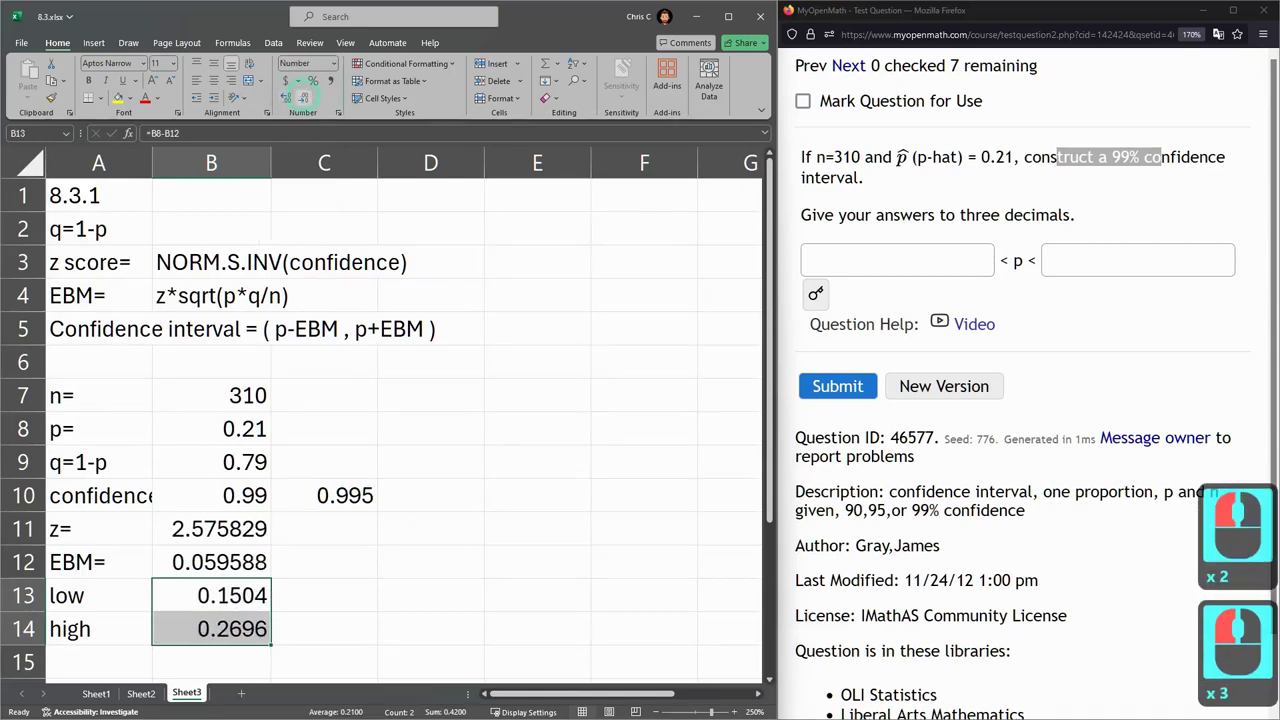
pyautogui.click(303, 97)
# Enter .150 as the lower bound and start typing .20 for the upper bound.
pyautogui.click(856, 260)
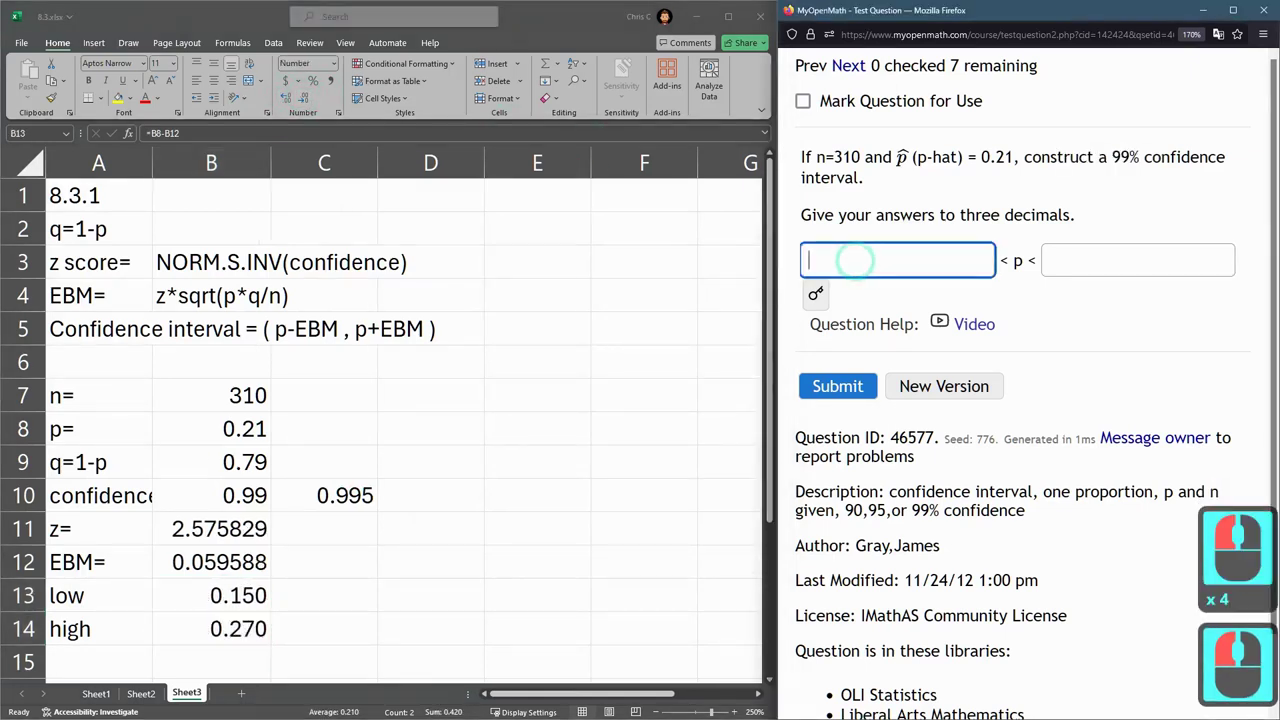
pyautogui.write('.150')
pyautogui.press('Tab')
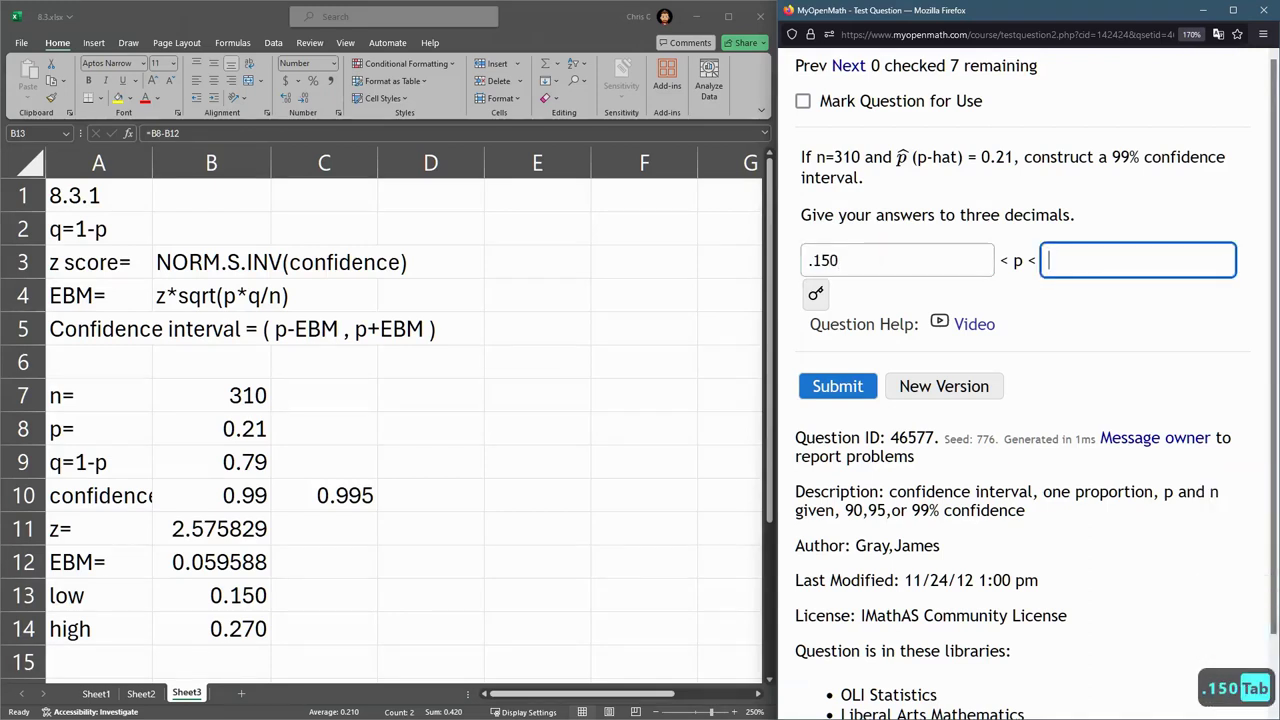
pyautogui.write('.20')
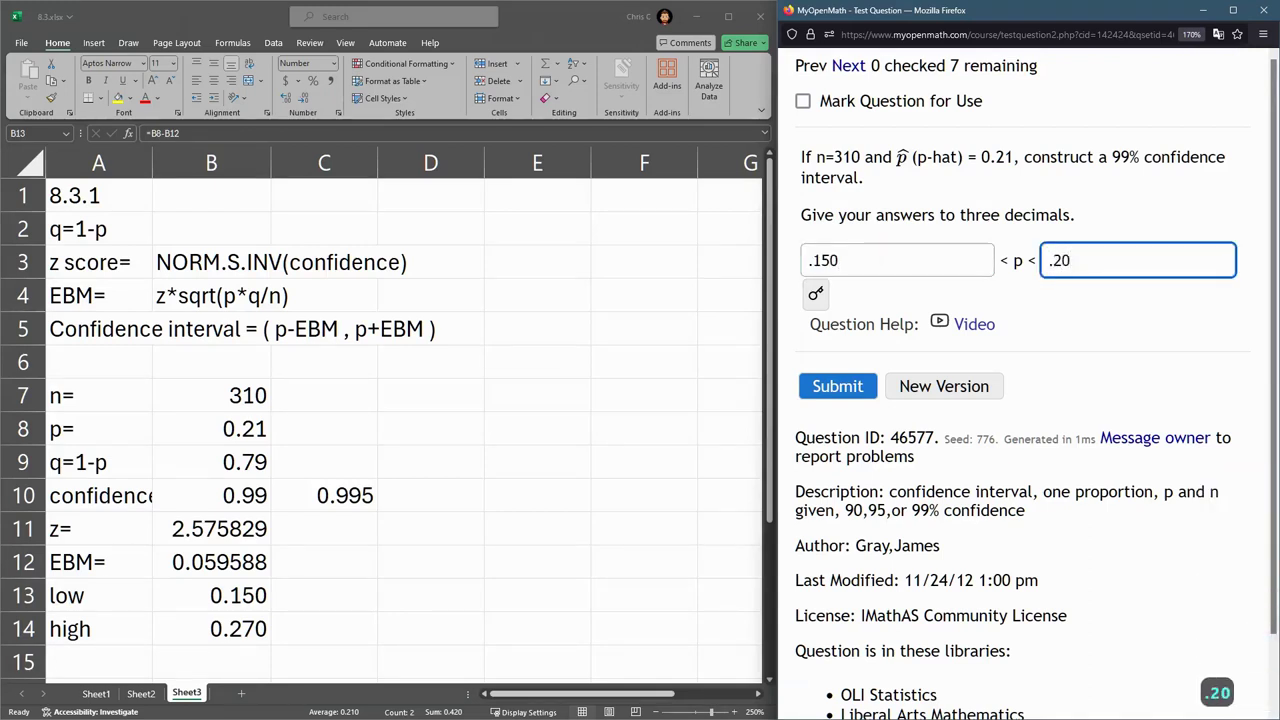